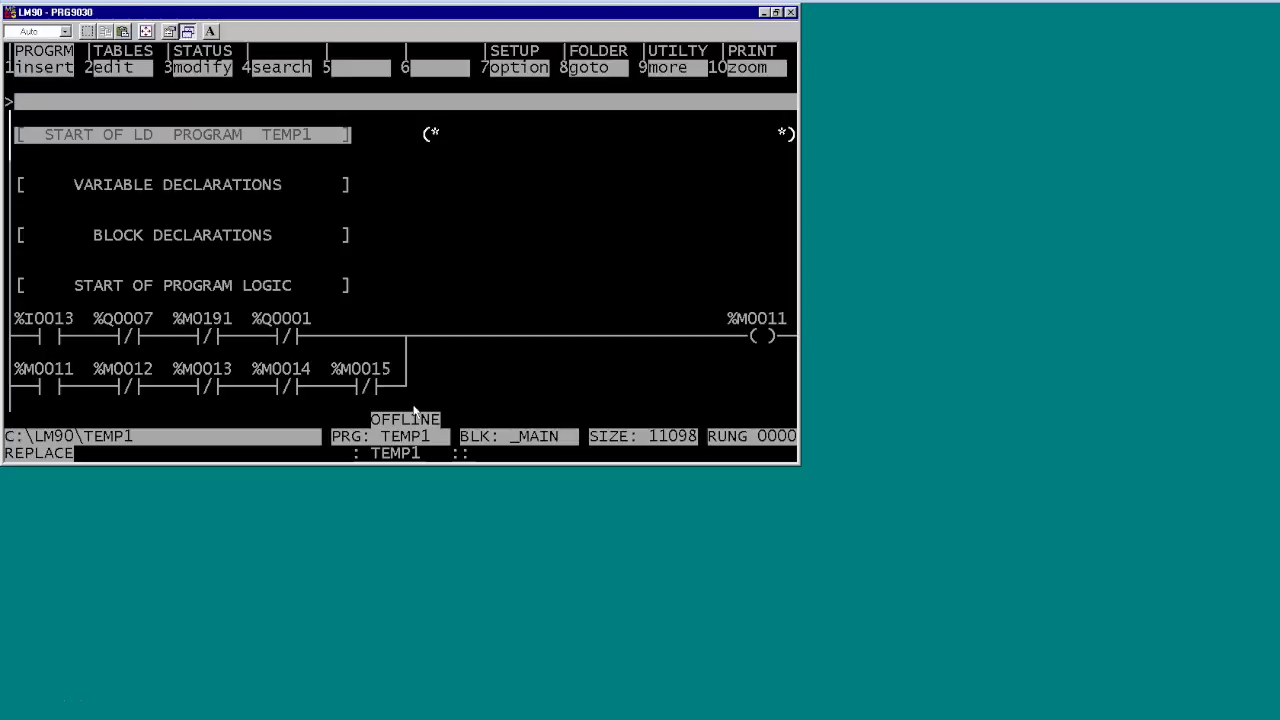
# Step: Leave the TEMP1 ladder editor and bring up the Program Folder Functions screen (FOLDER, F8)
pyautogui.click(495, 340)
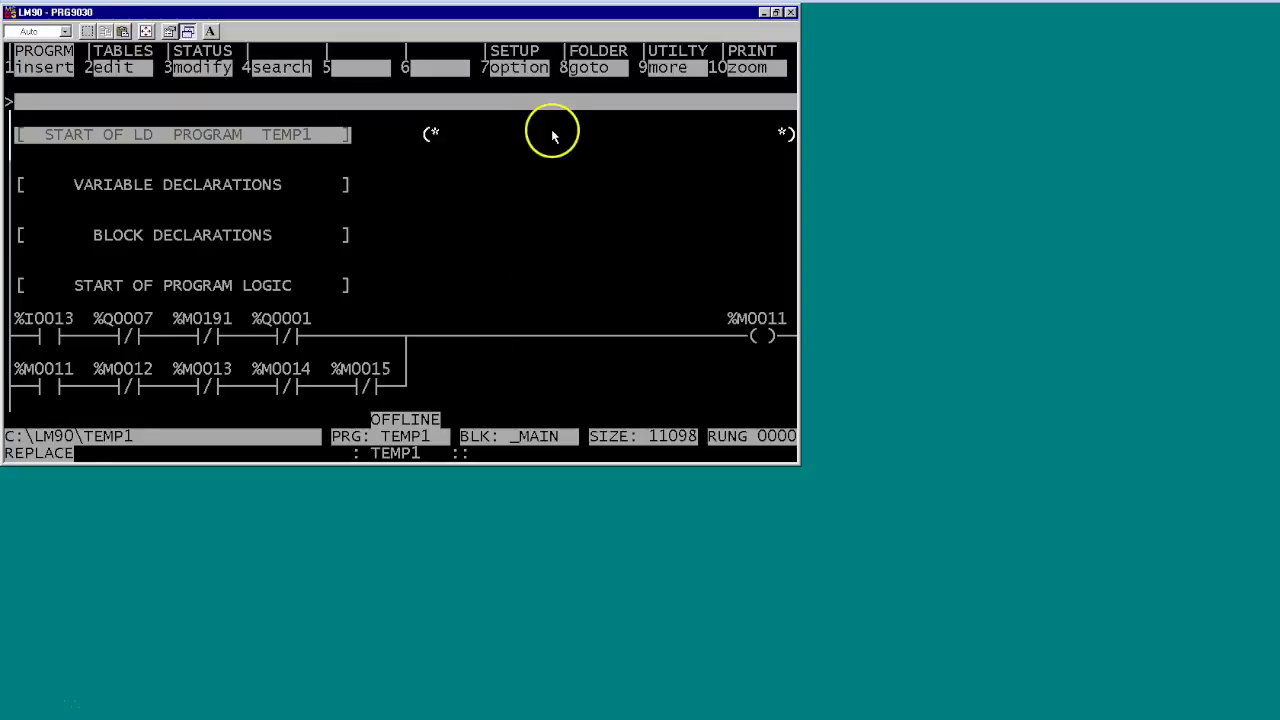
pyautogui.click(587, 70)
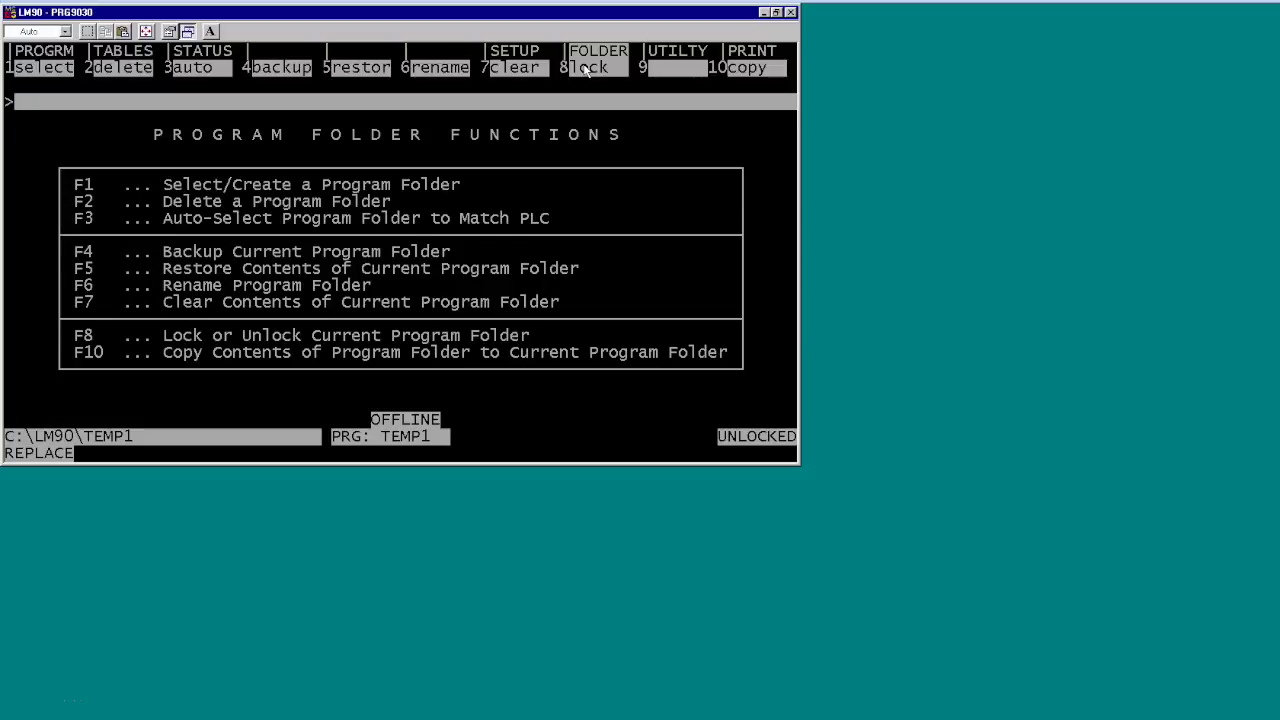
# Step: Back up the whole TEMP1 folder (ENTIRE FOLDER = Y) to C:\LM90\TEMP1\BACKUP
pyautogui.press('F4')
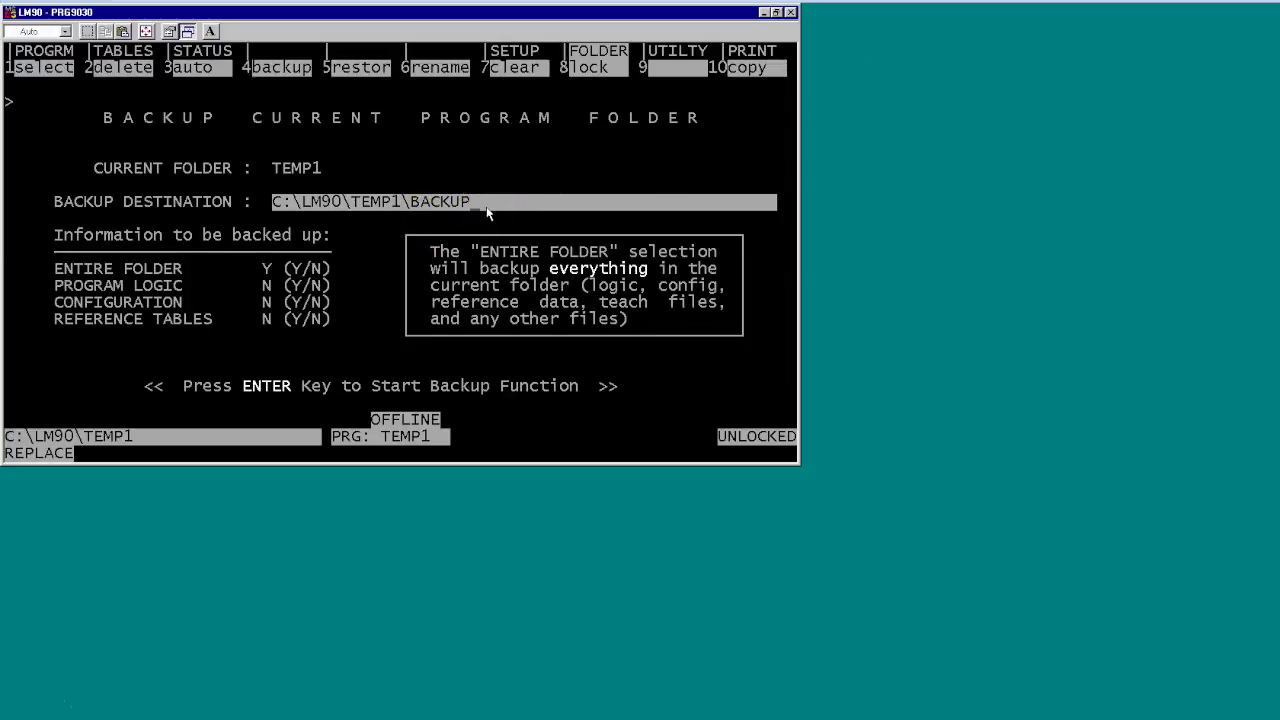
pyautogui.press('Return')
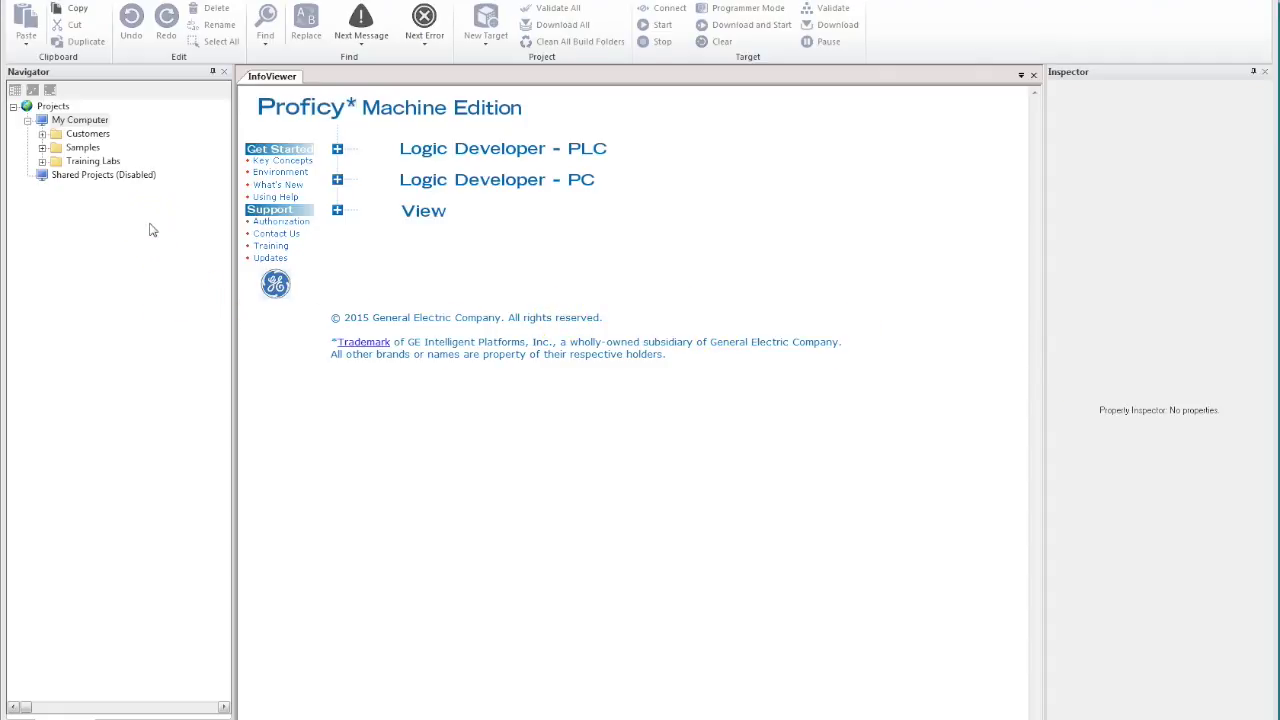
# Step: Create the LM90Demo project from the PACSystems RX3i template and select its Target1
pyautogui.rightClick(83, 121)
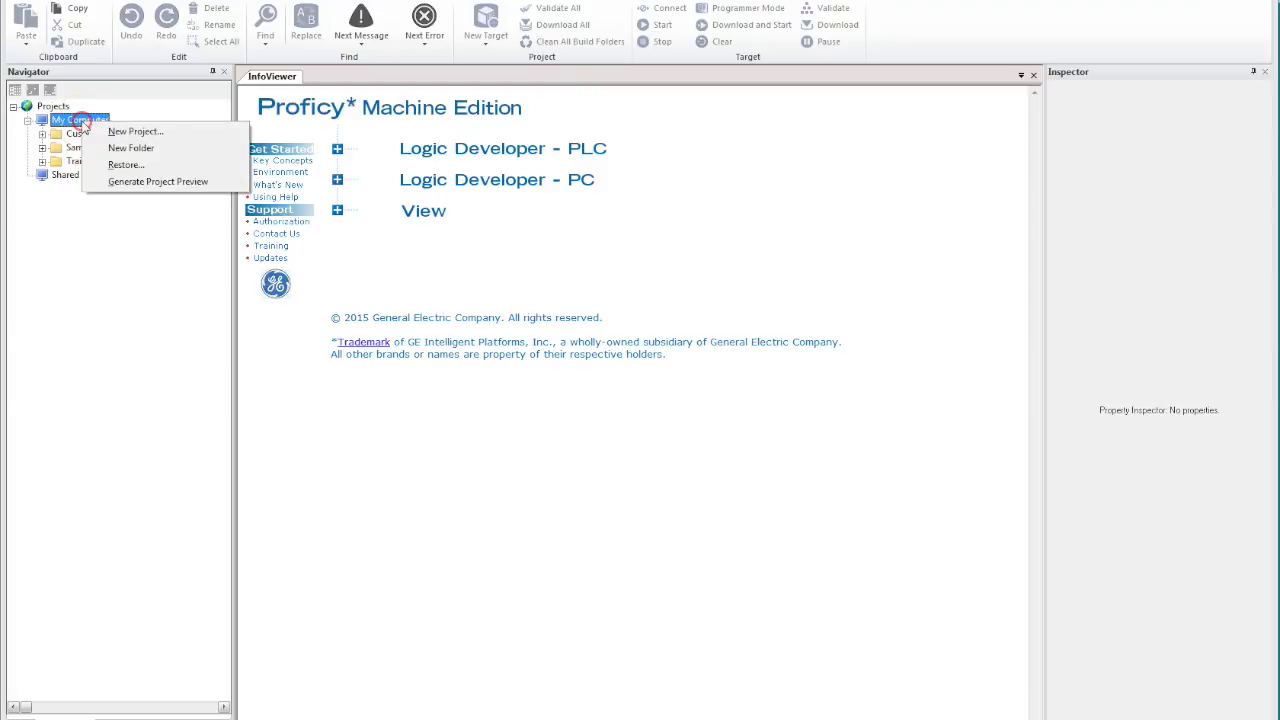
pyautogui.click(135, 132)
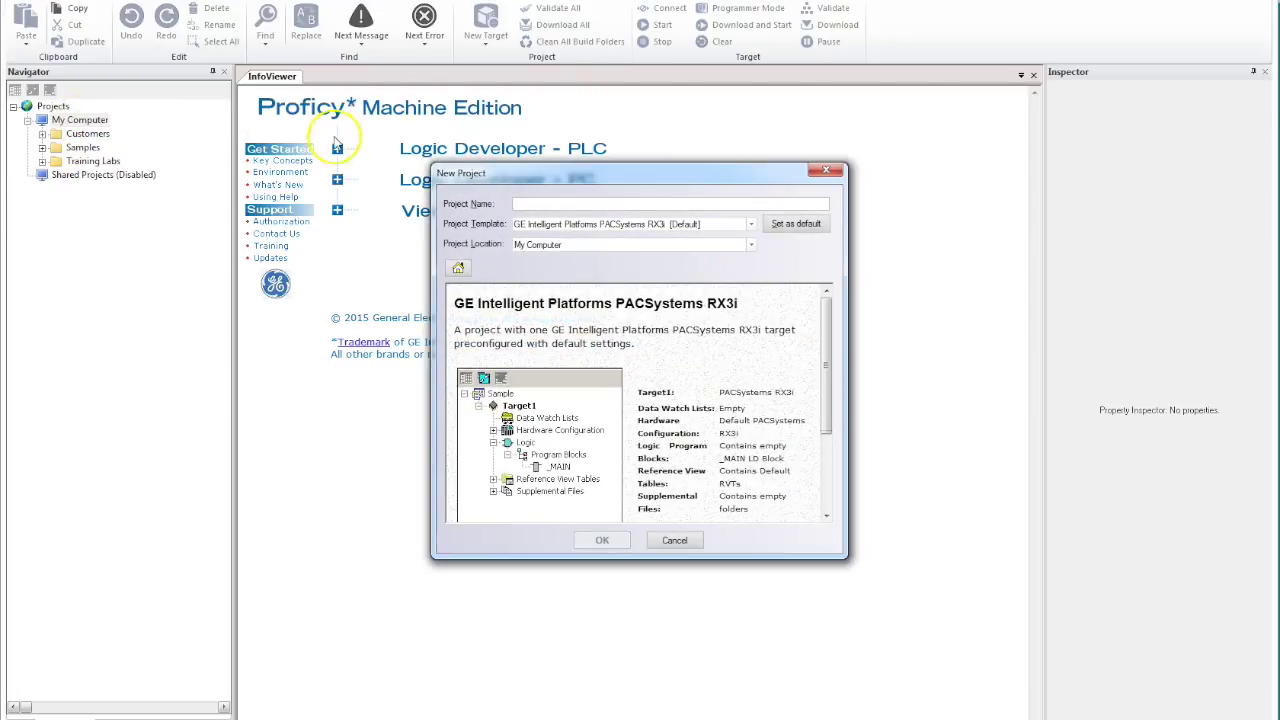
pyautogui.write('LM90Demo')
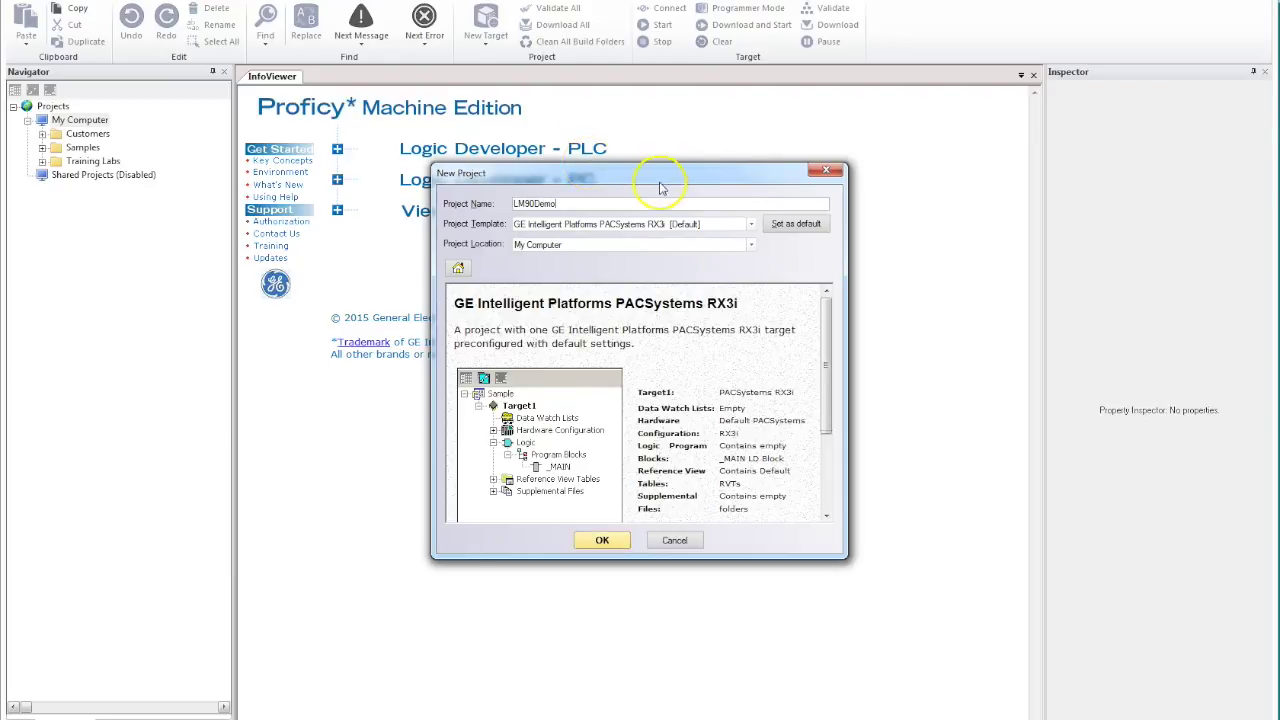
pyautogui.click(601, 541)
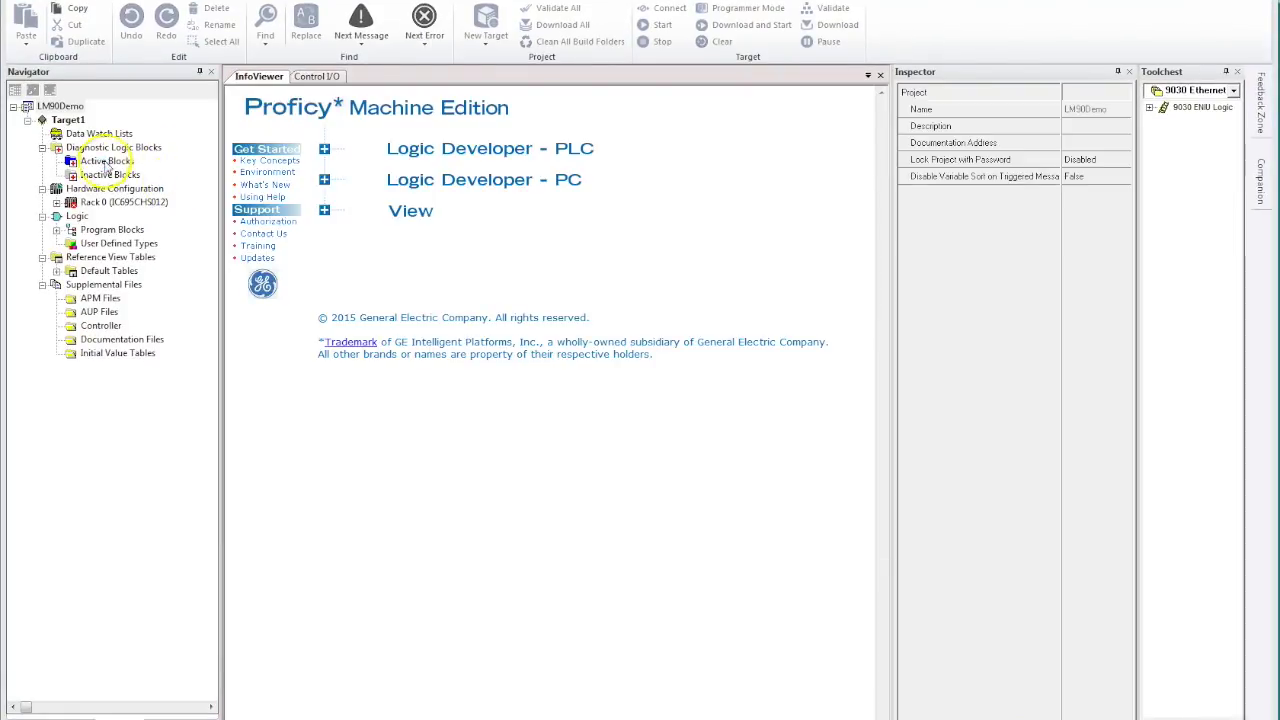
pyautogui.click(72, 120)
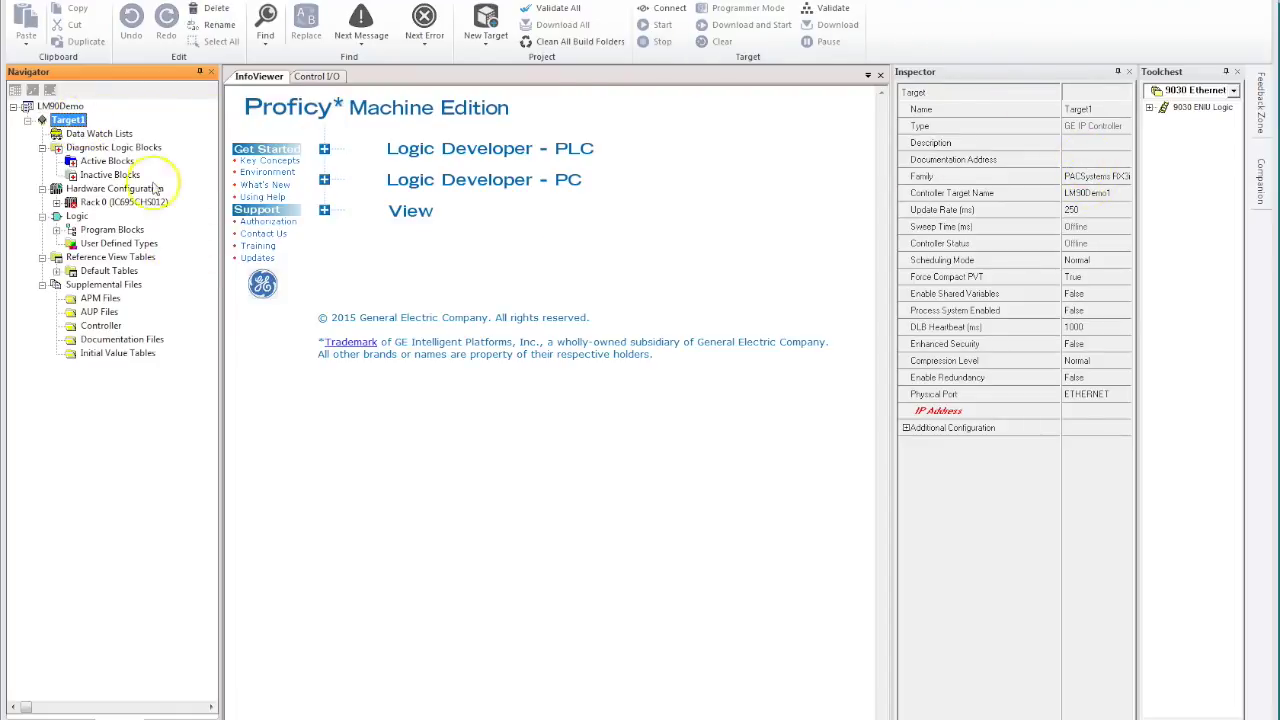
# Step: Import Logicmaster folder LMFOLDER.30 into Target1, overwriting it with target A1
pyautogui.click(65, 120)
pyautogui.rightClick(65, 119)
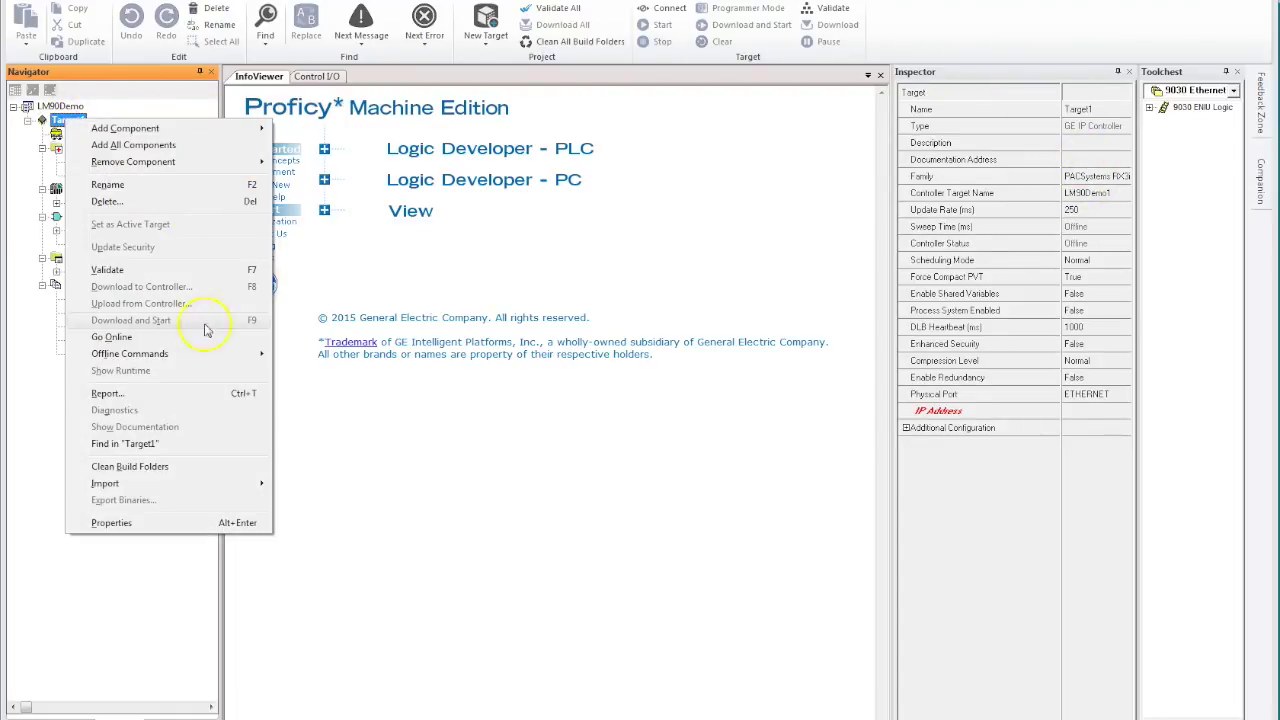
pyautogui.moveTo(247, 488)
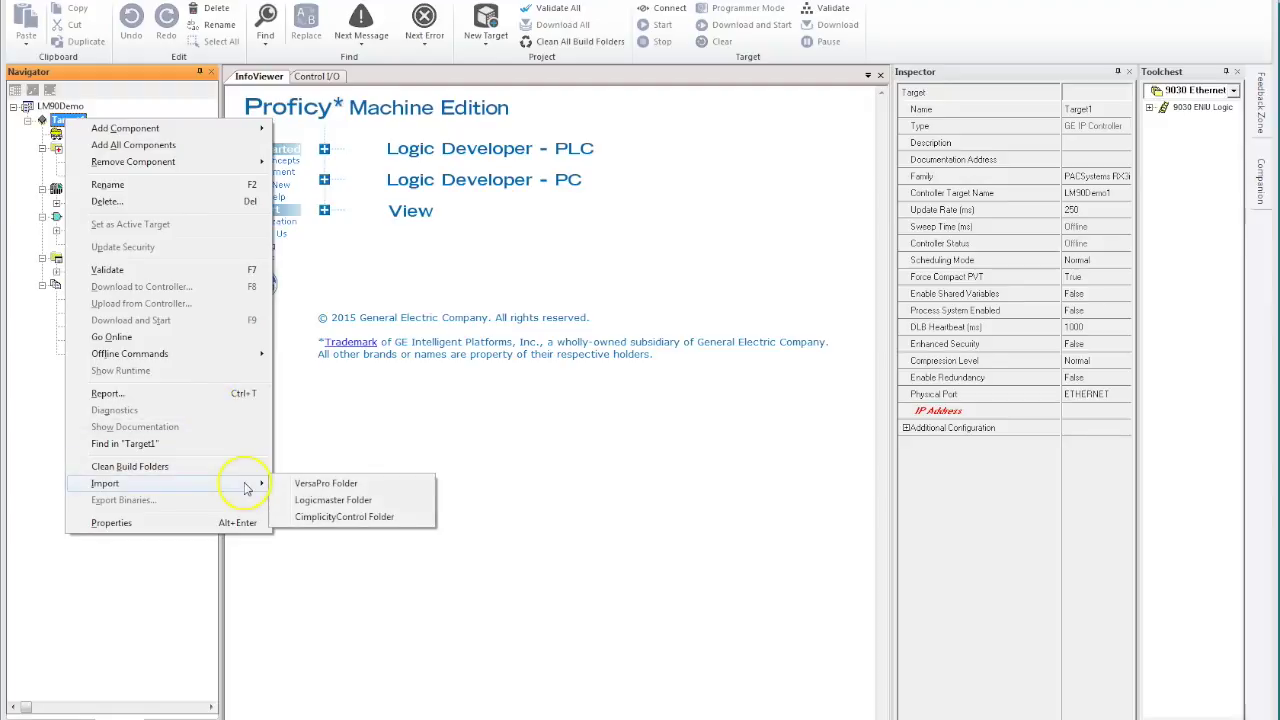
pyautogui.click(335, 504)
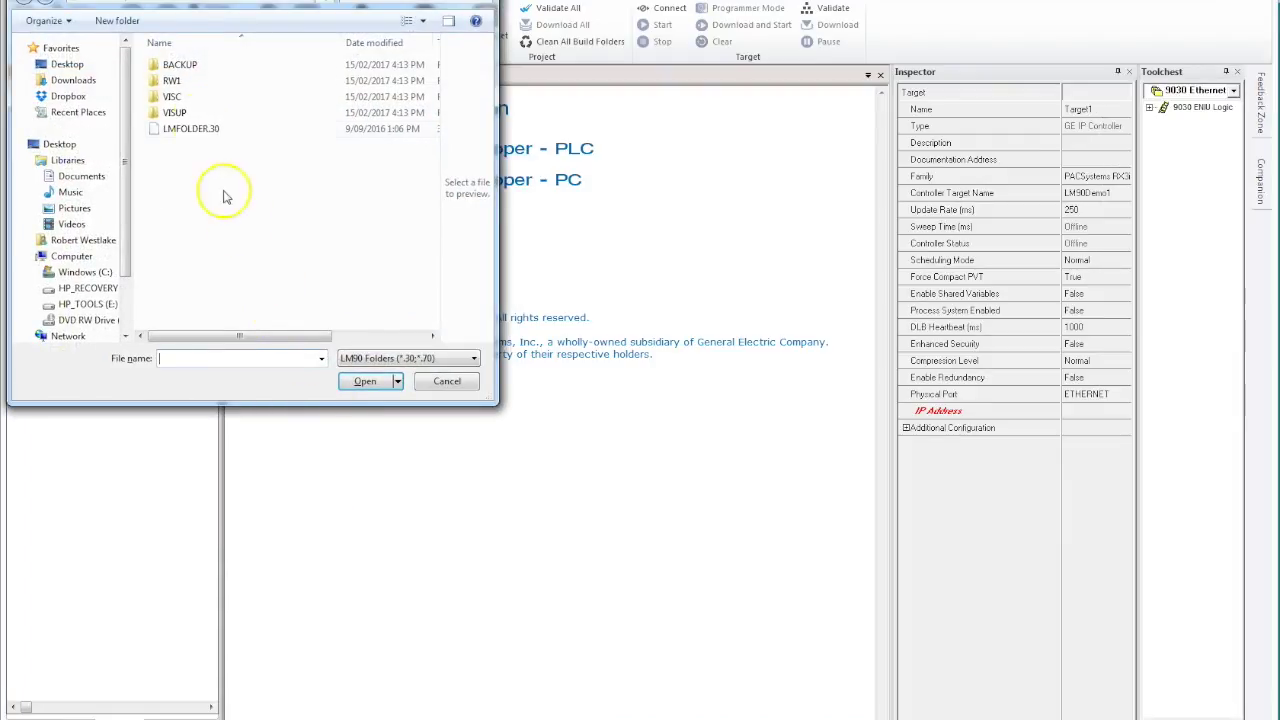
pyautogui.click(180, 130)
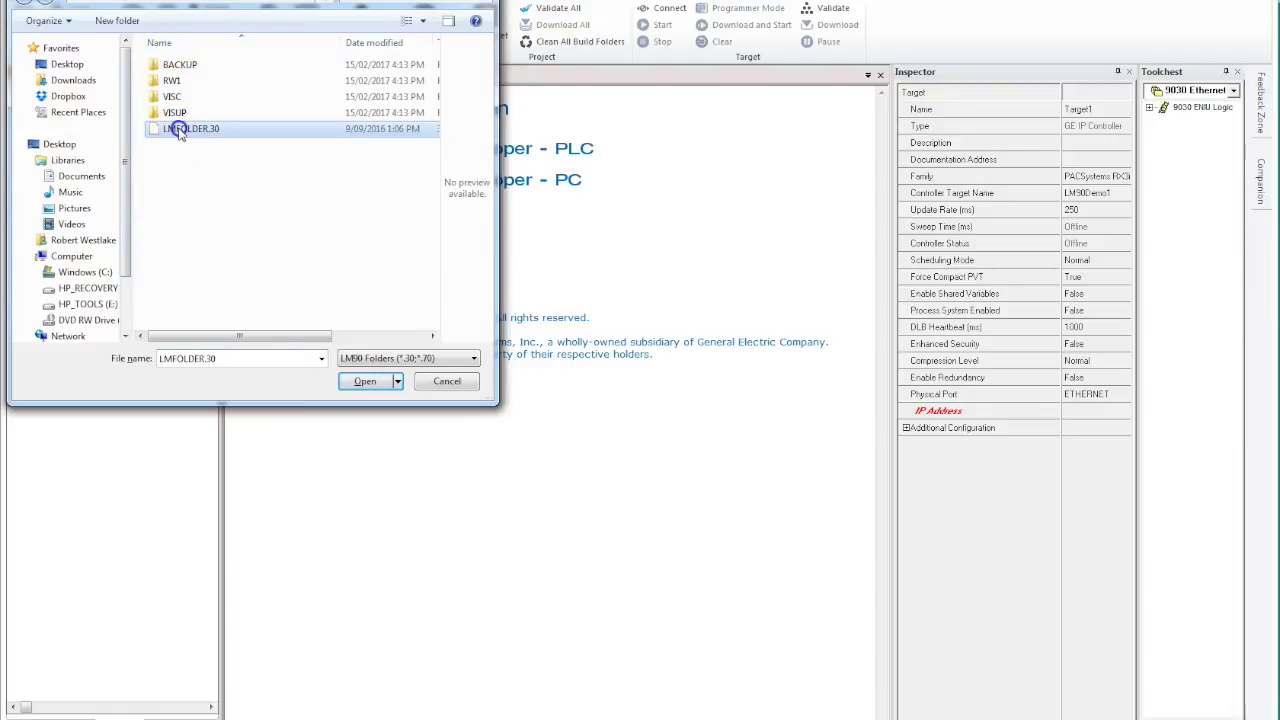
pyautogui.click(365, 381)
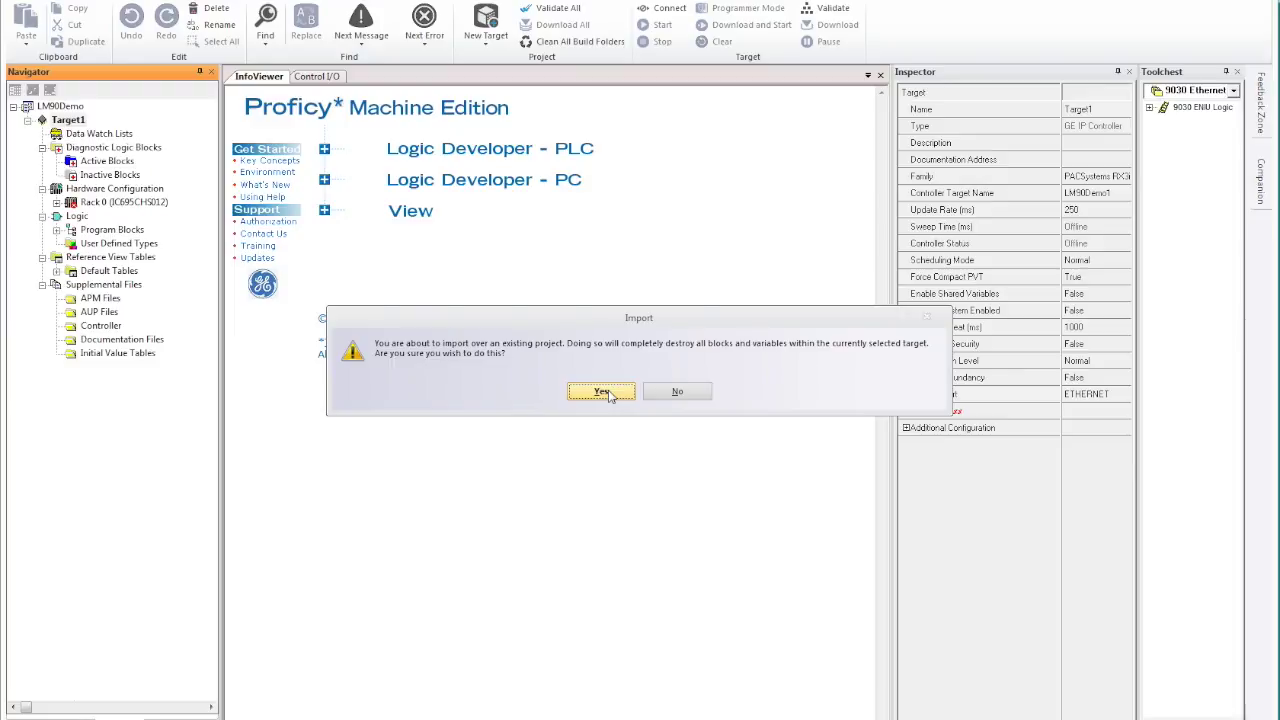
pyautogui.click(603, 391)
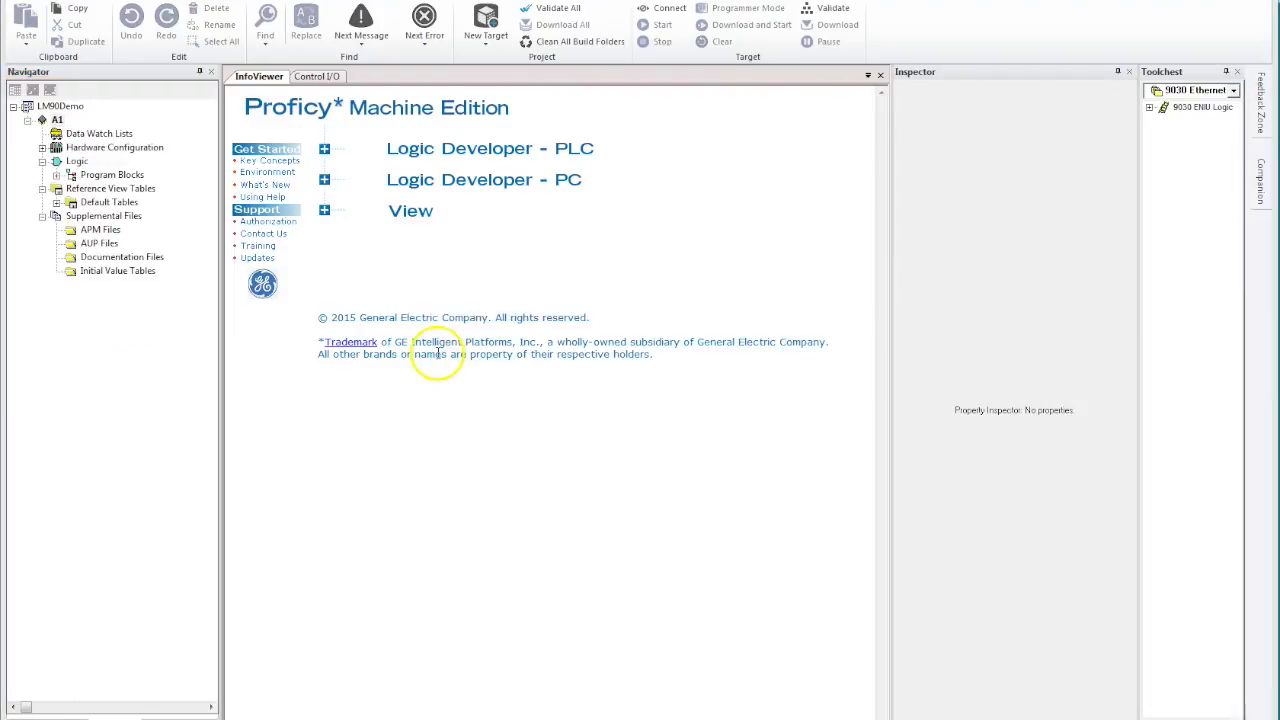
# Step: Expand Hardware Configuration and the main rack, and inspect the Slot 2 module
pyautogui.click(42, 147)
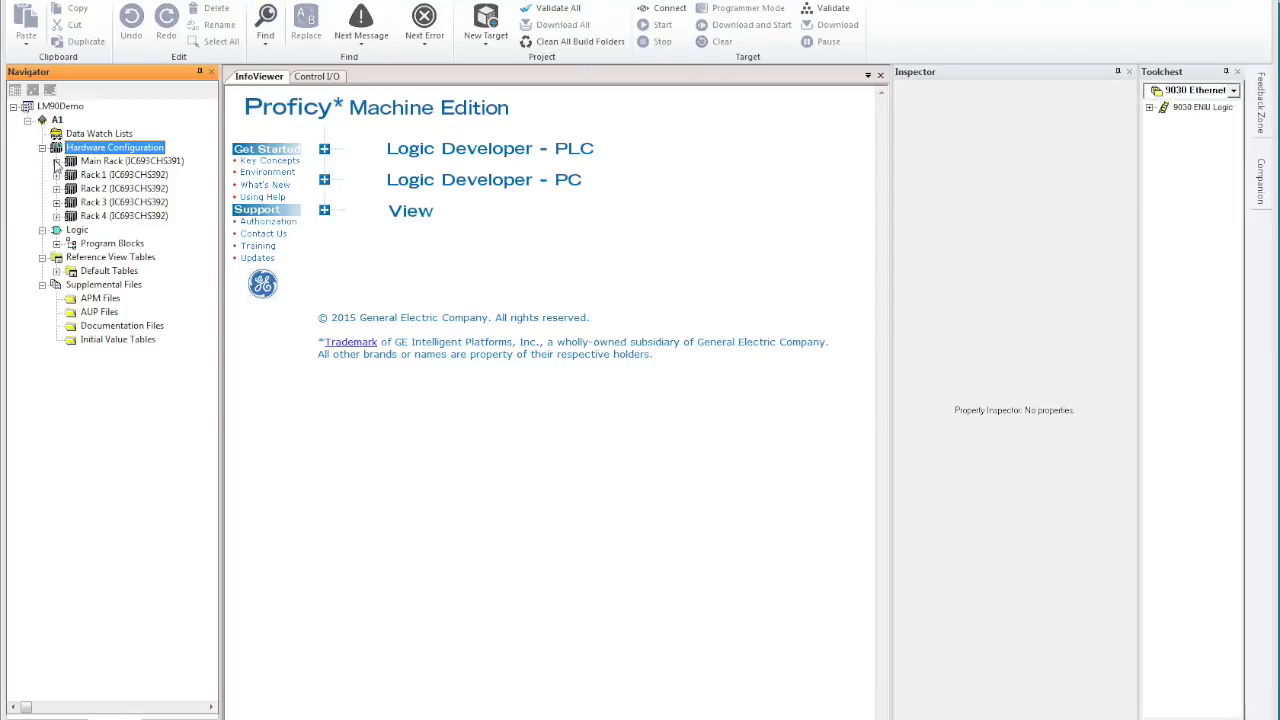
pyautogui.click(56, 161)
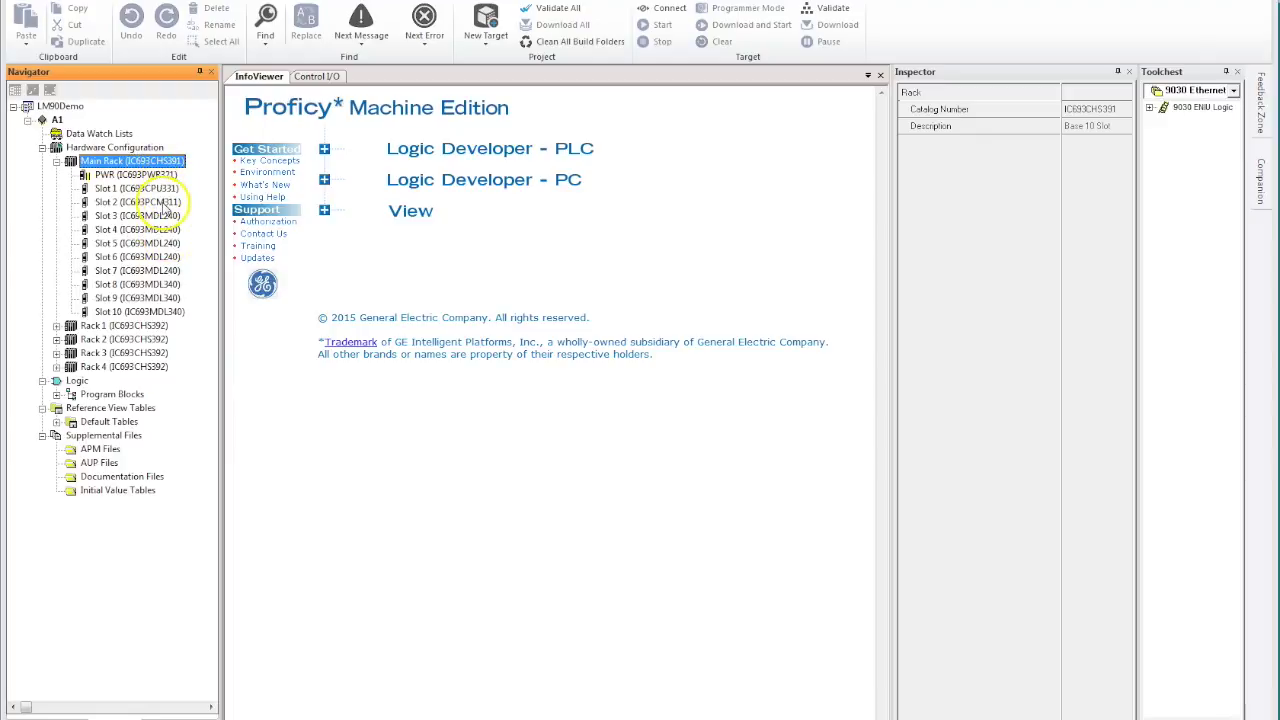
pyautogui.click(163, 203)
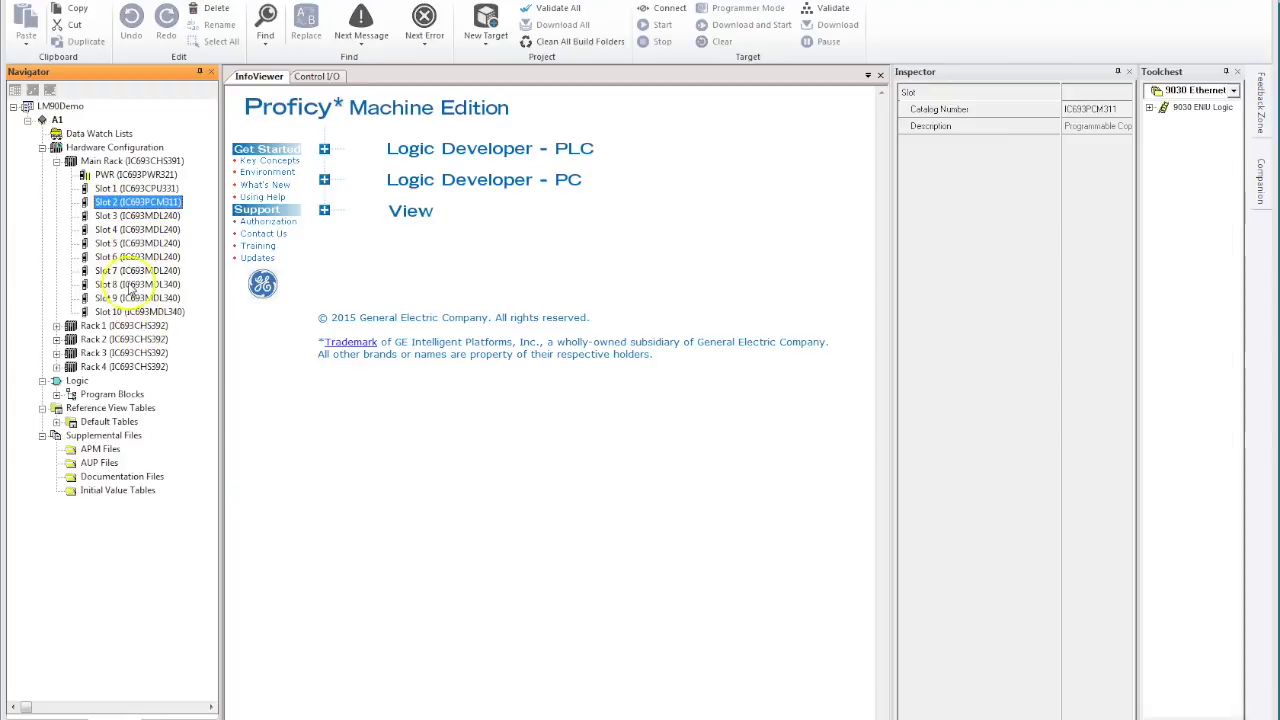
# Step: Collapse Hardware Configuration and select _MAIN under Logic > Program Blocks
pyautogui.click(42, 147)
pyautogui.click(56, 174)
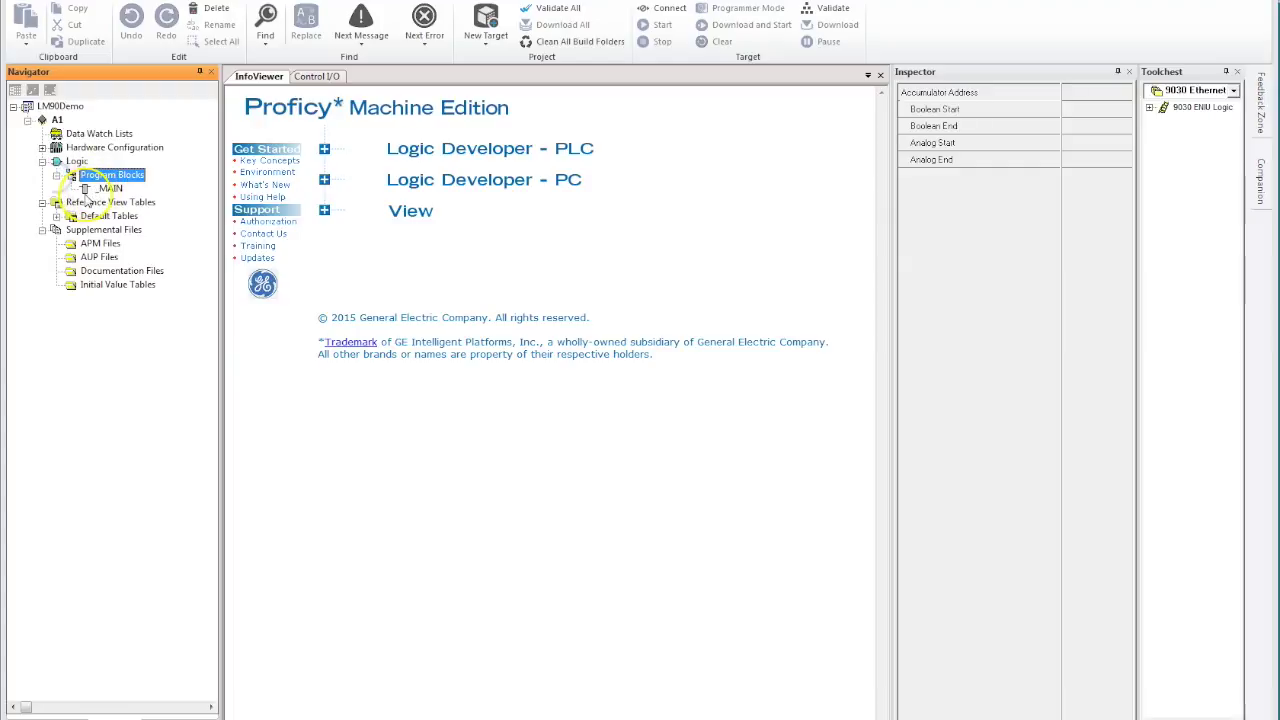
pyautogui.click(108, 188)
# Step: Open _MAIN and scroll its converted rungs, e.g. %M00011 labelled 1 AT LOAD FLAG
pyautogui.doubleClick(100, 188)
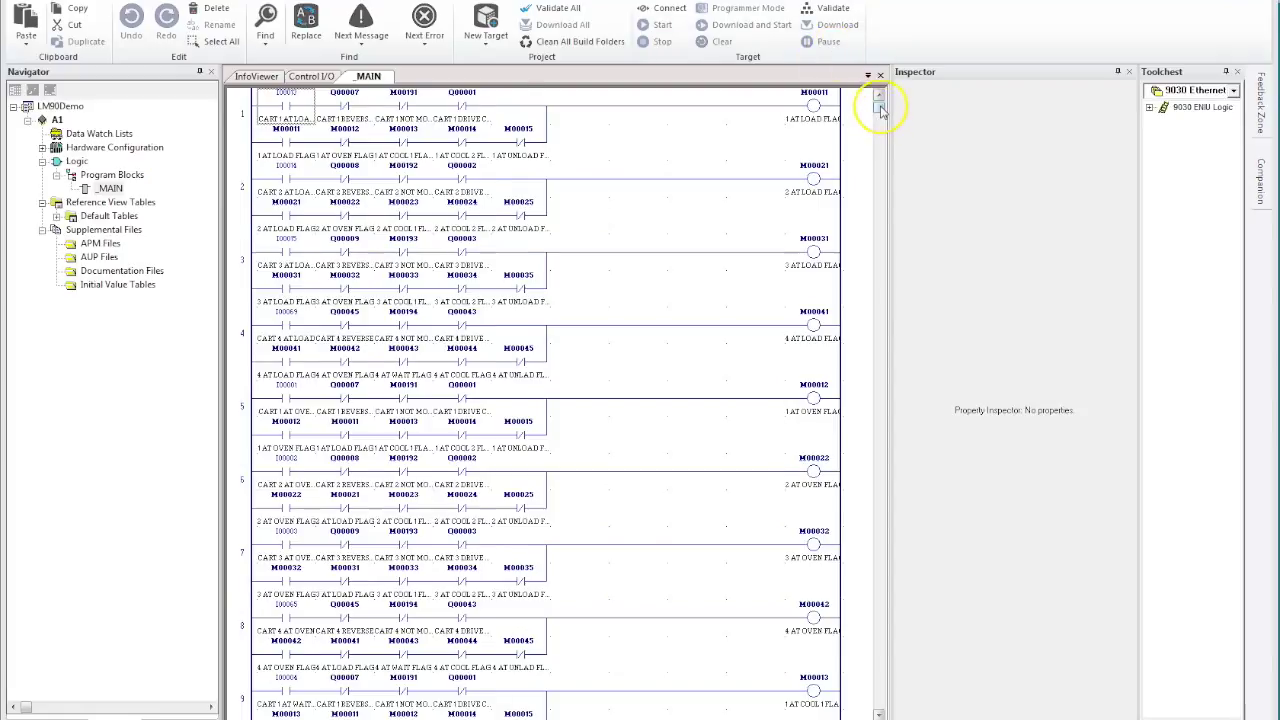
pyautogui.moveTo(878, 106)
pyautogui.mouseDown()
pyautogui.moveTo(845, 500)
pyautogui.moveTo(846, 697)
pyautogui.moveTo(858, 686)
pyautogui.moveTo(876, 330)
pyautogui.moveTo(872, 100)
pyautogui.mouseUp()
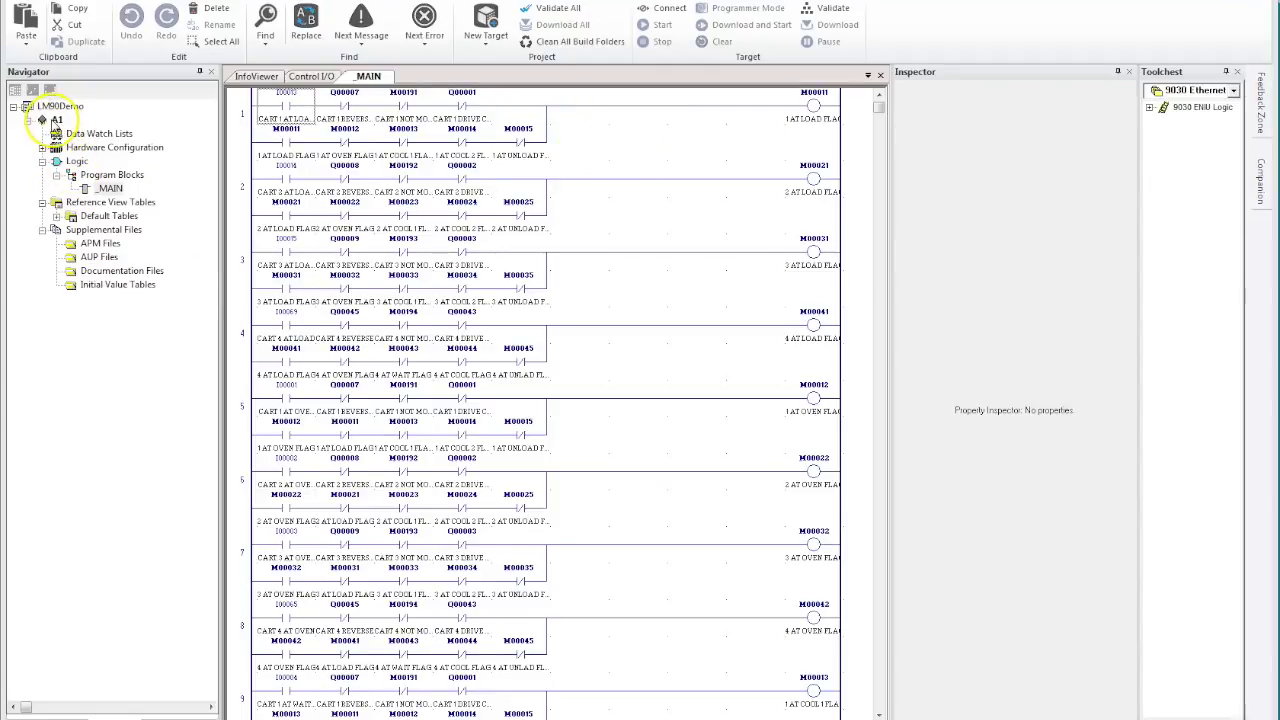
# Step: Change target A1's Family in the Inspector from Series 90-30 PLC to PACSystems RX3i
pyautogui.click(55, 119)
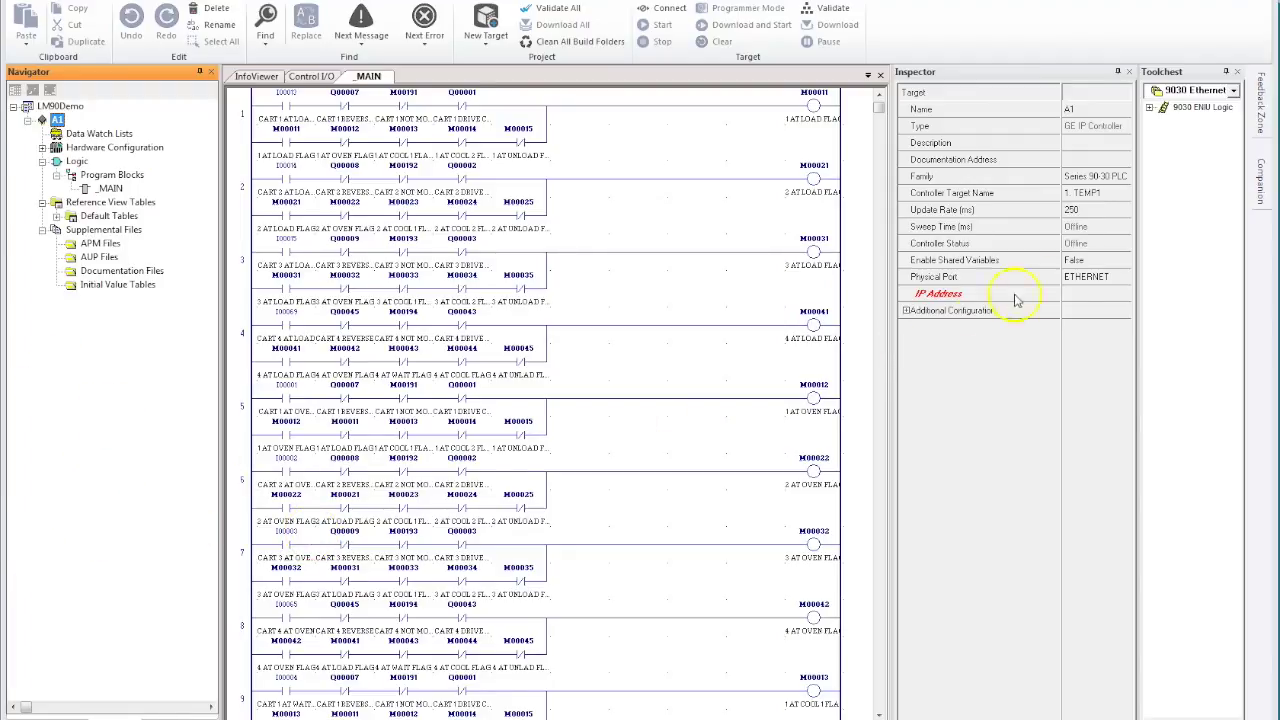
pyautogui.click(1099, 177)
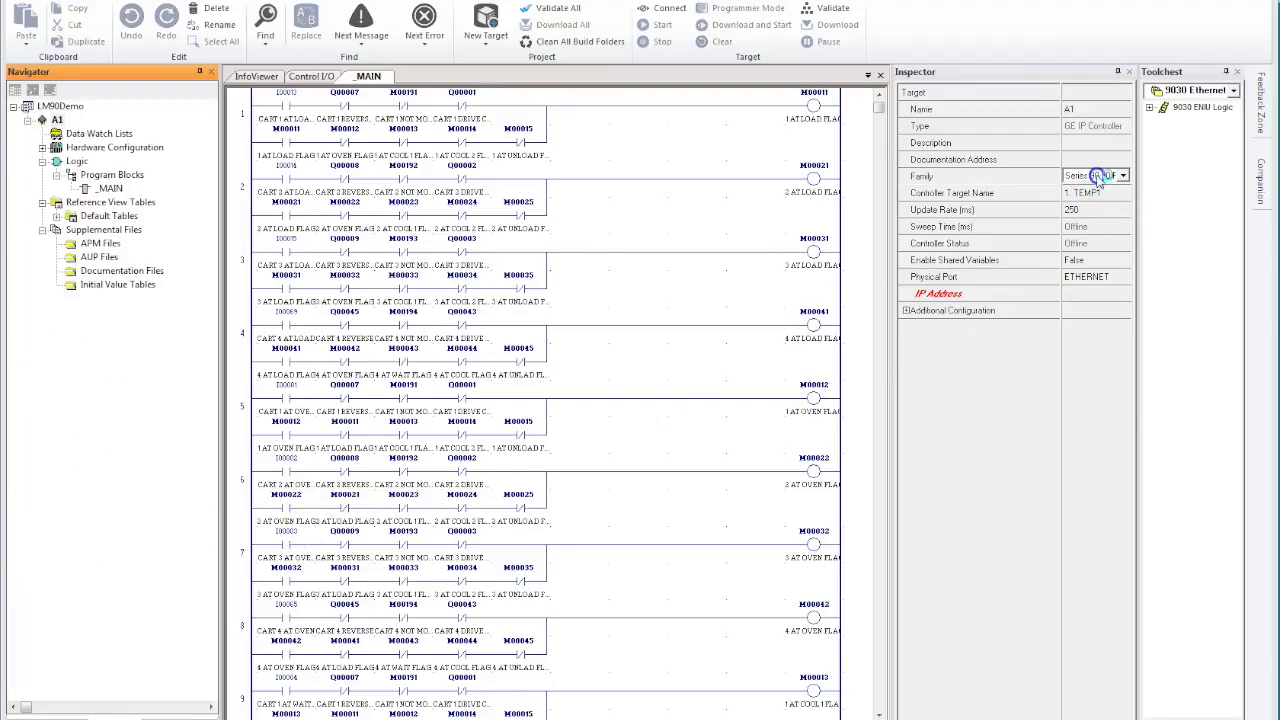
pyautogui.click(1100, 176)
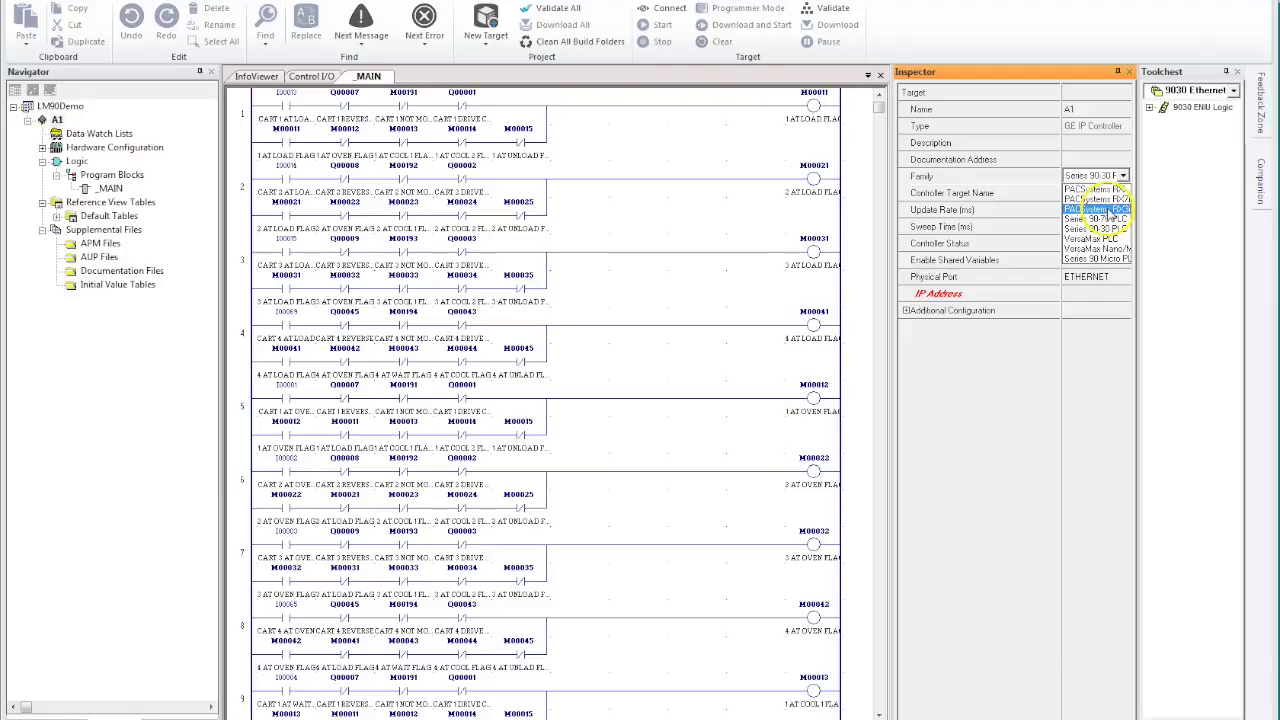
pyautogui.click(1022, 372)
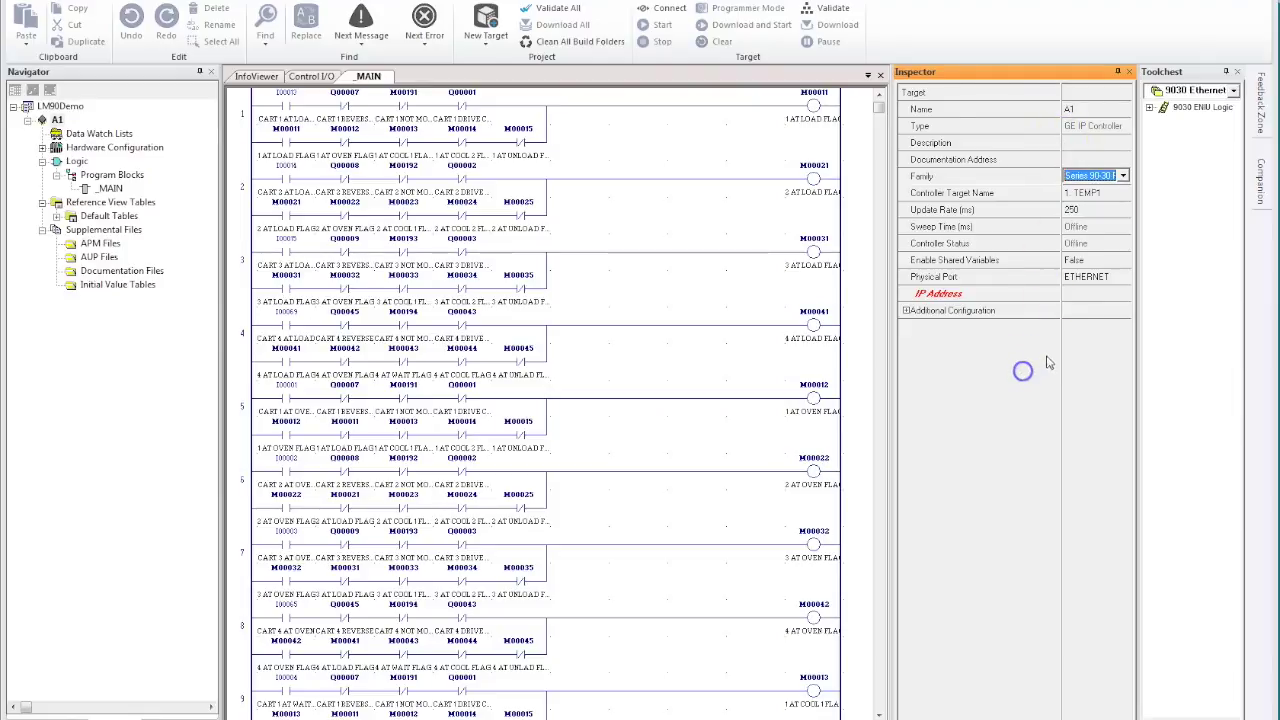
pyautogui.moveTo(1061, 347); pyautogui.dragTo(1034, 330)
pyautogui.click(1122, 176)
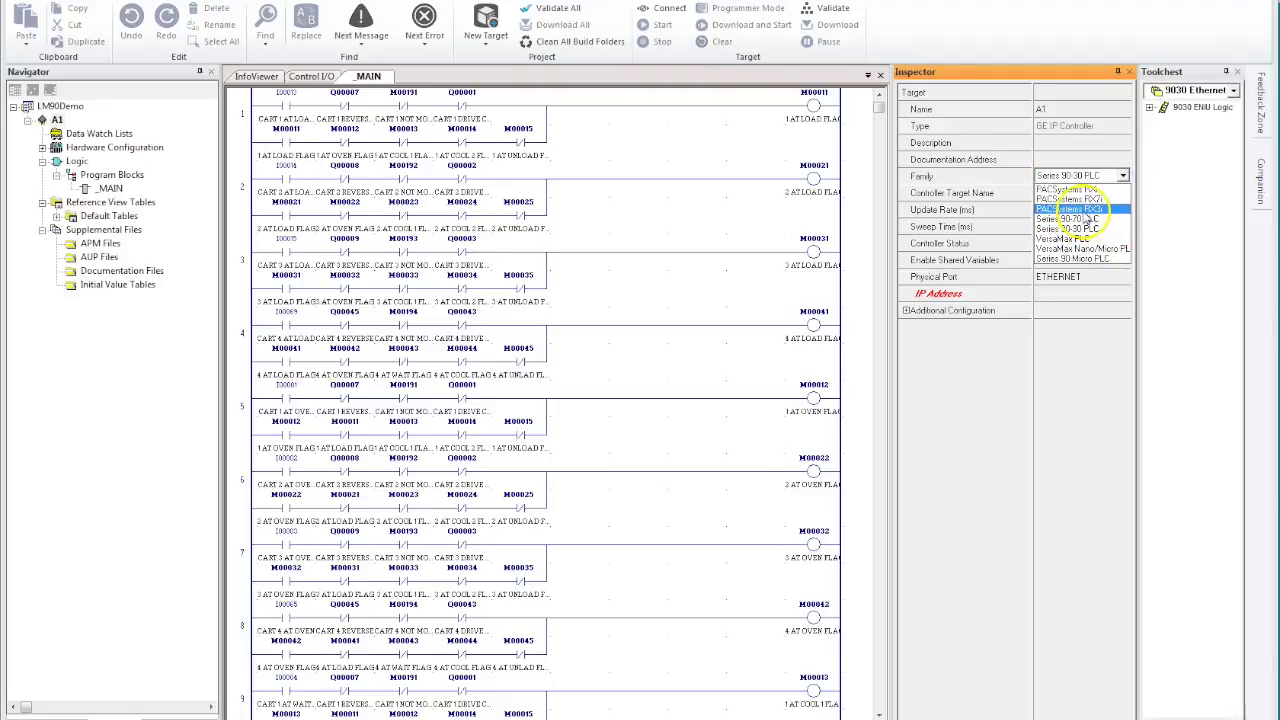
pyautogui.click(1070, 209)
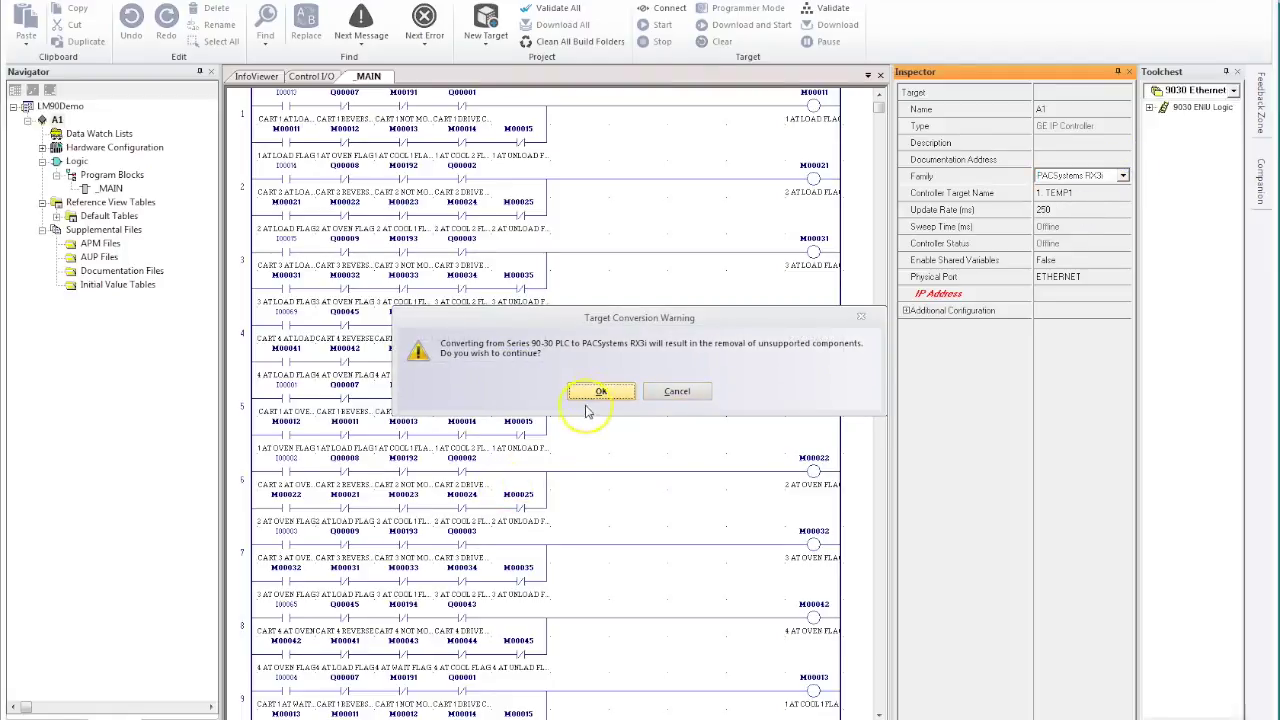
# Step: Accept the PACSystems RX3i target conversion warning and reopen the _MAIN ladder block
pyautogui.click(600, 392)
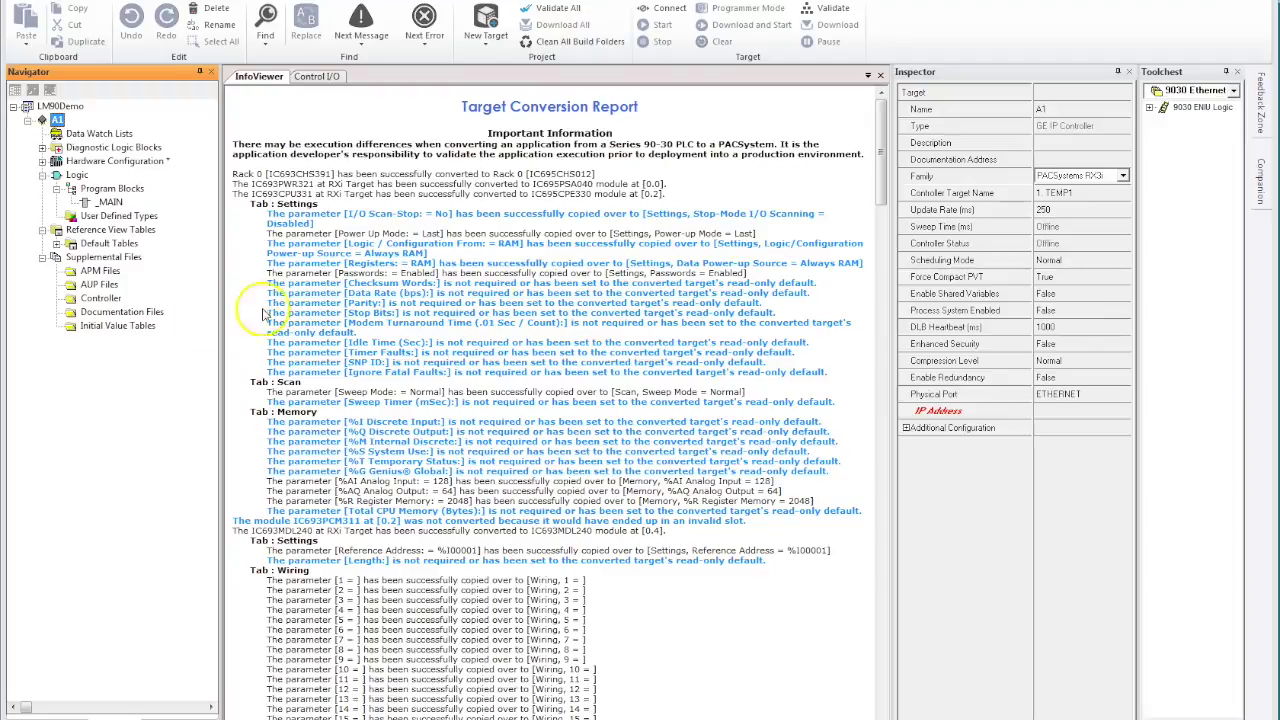
pyautogui.click(106, 203)
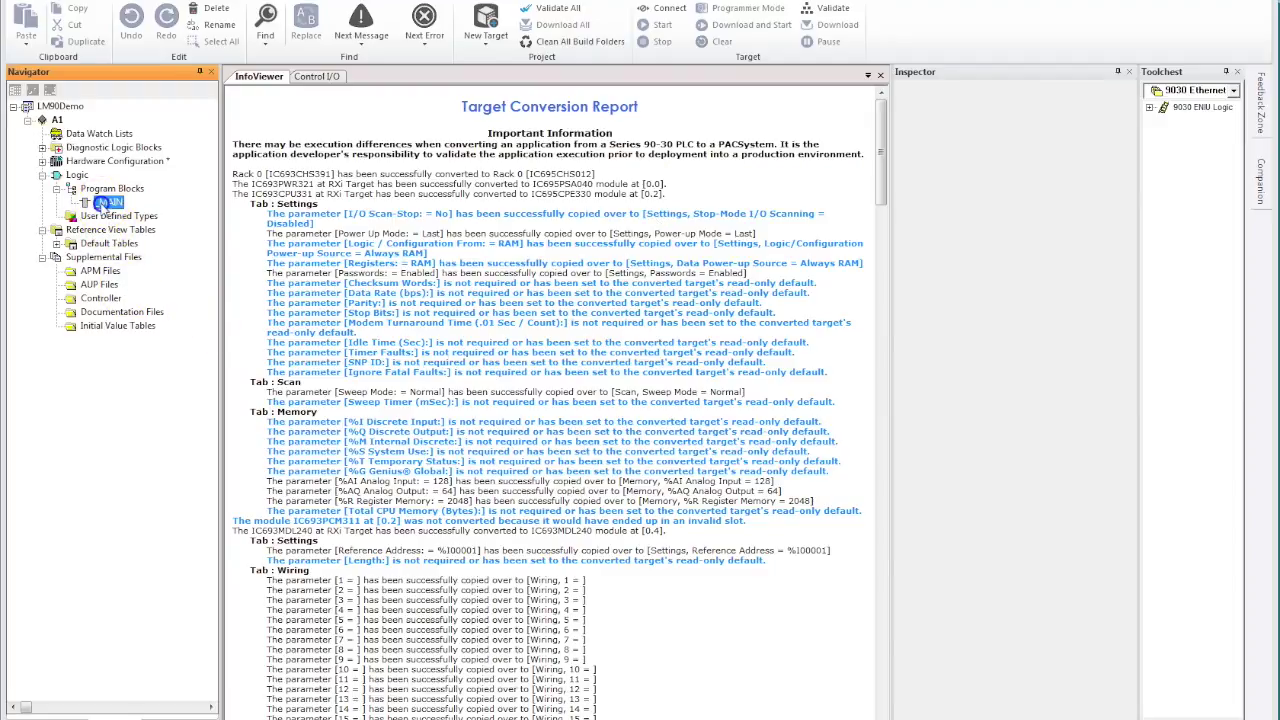
pyautogui.doubleClick(104, 203)
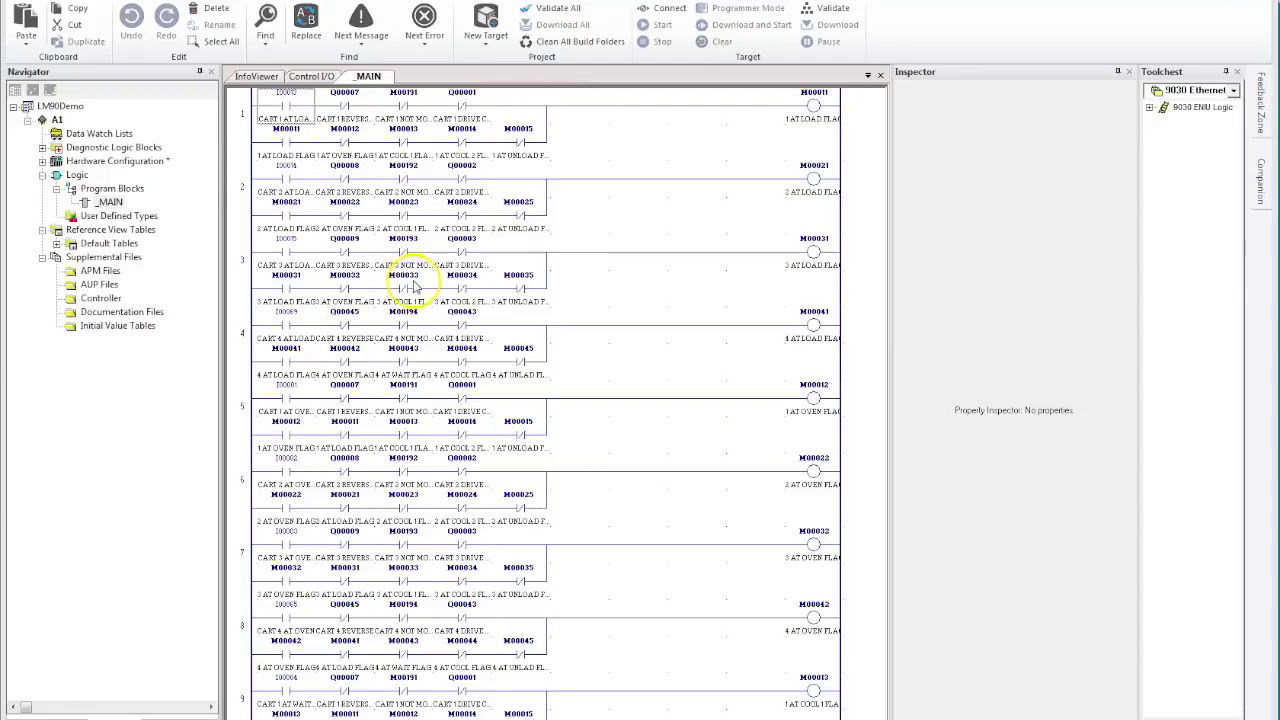
# Step: Expand Rack 0 and the Slot 2 IC695CPE330 interfaces, and open its Ethernet configuration
pyautogui.click(42, 161)
pyautogui.click(56, 174)
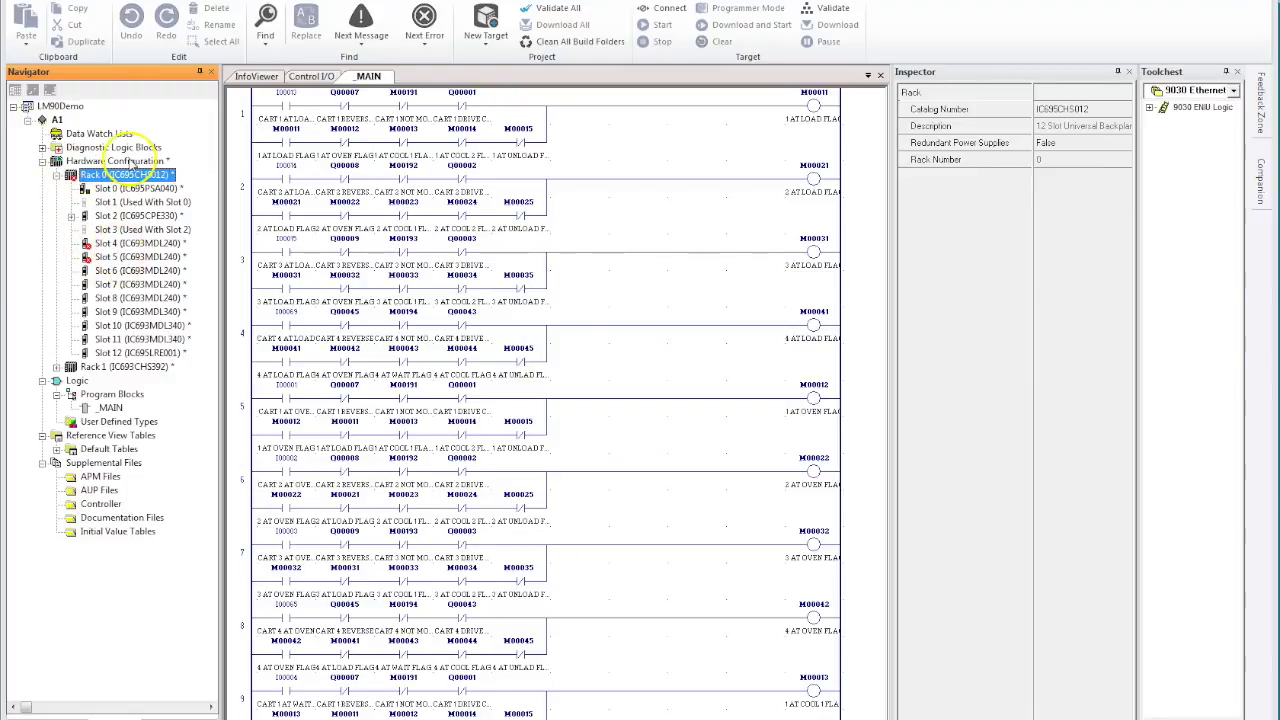
pyautogui.click(71, 216)
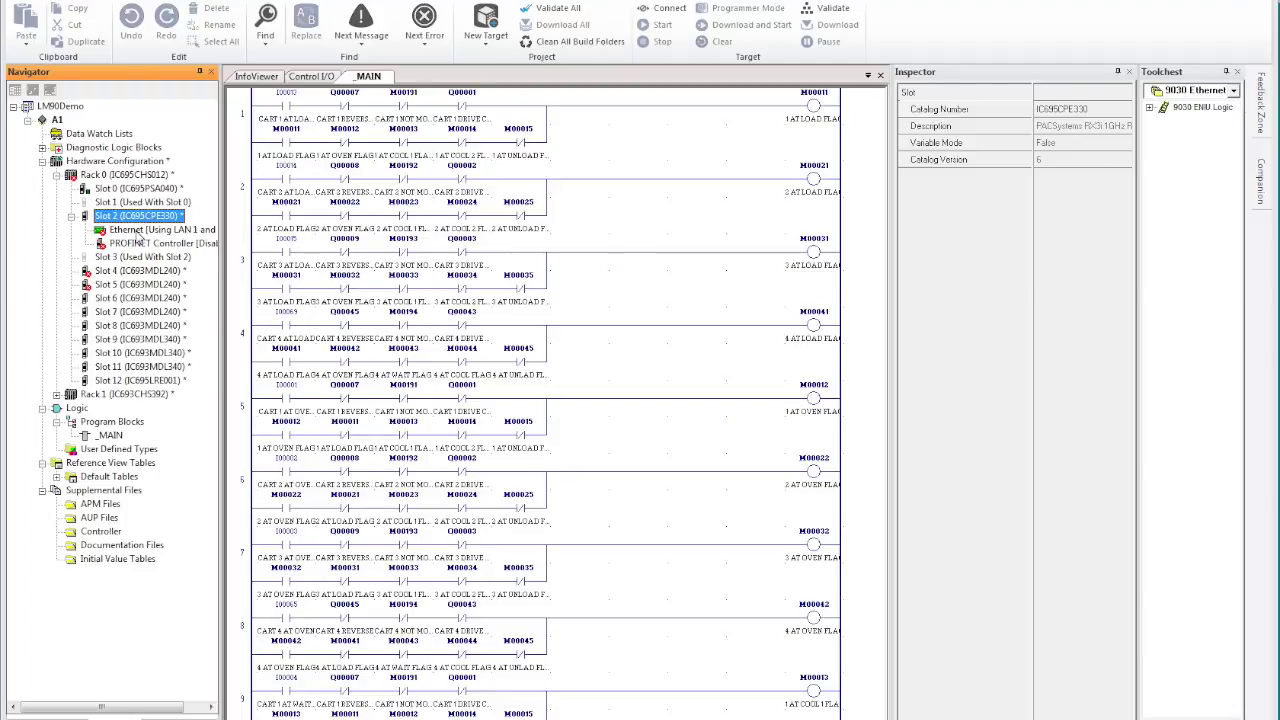
pyautogui.doubleClick(136, 231)
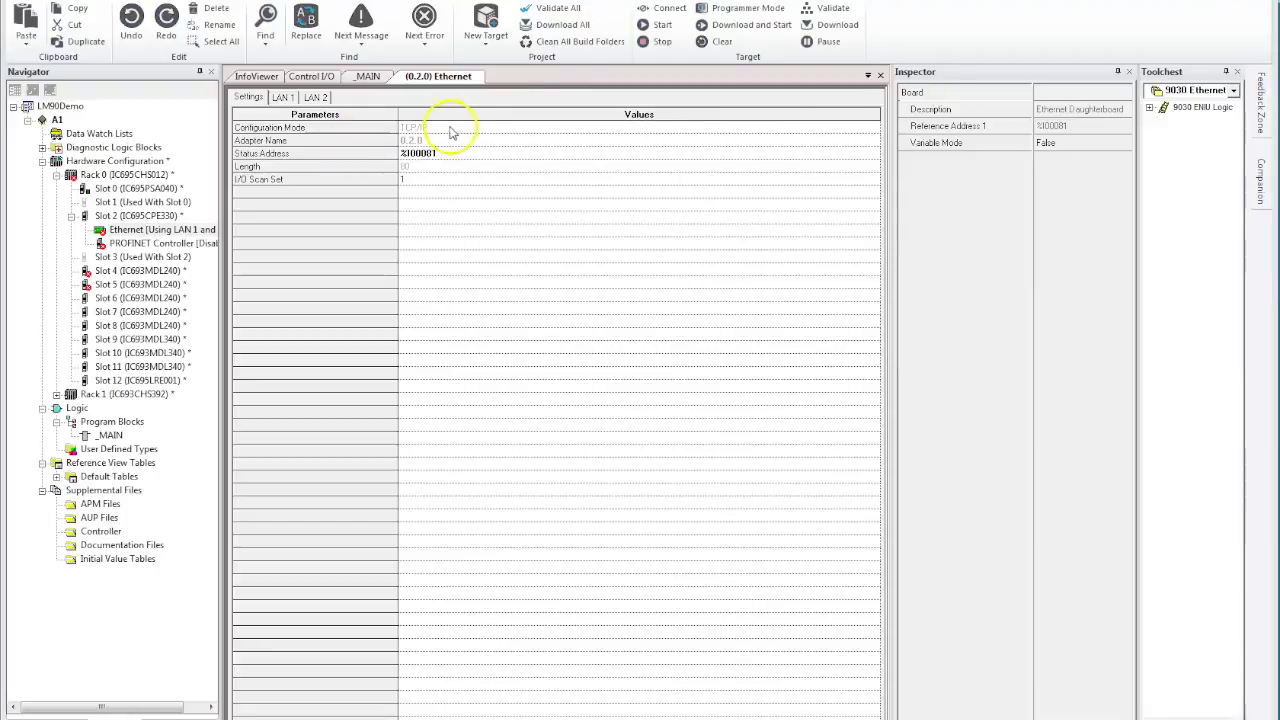
# Step: Give the CPU's LAN 1 IP address 192.168.1.10 and subnet mask 255.255.255.0
pyautogui.click(283, 97)
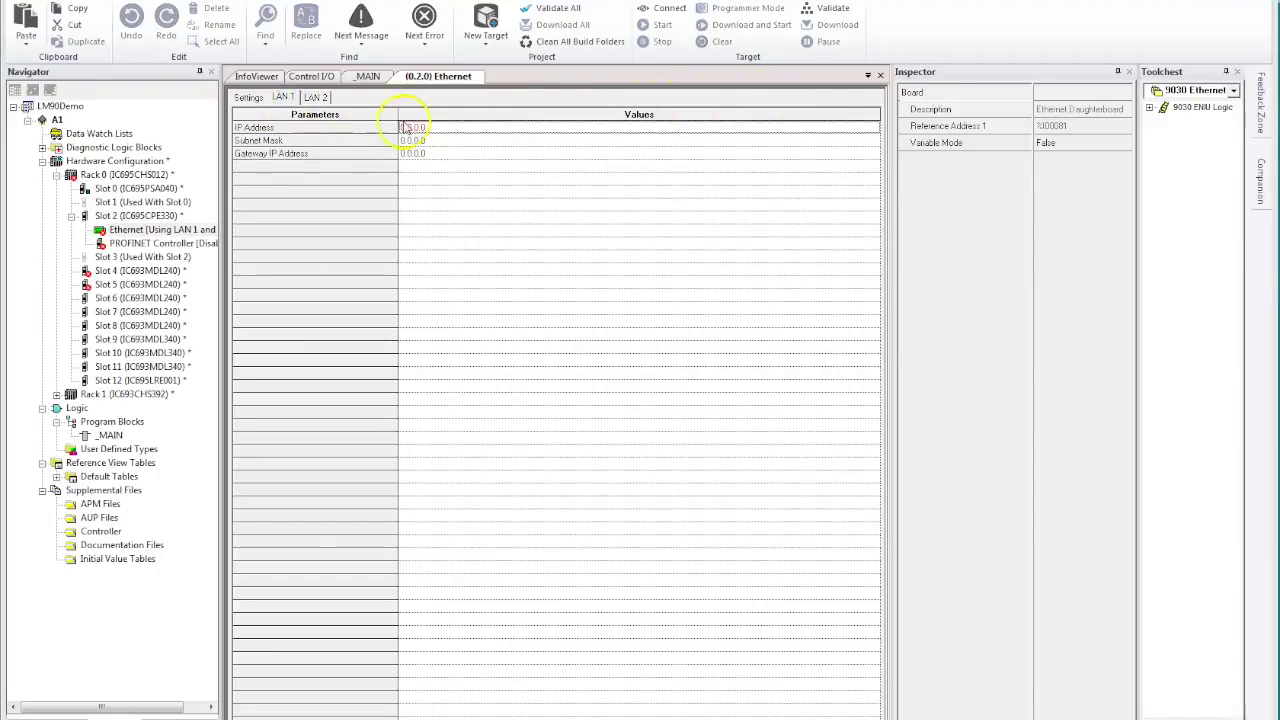
pyautogui.click(432, 128)
pyautogui.write('192.168.1.10')
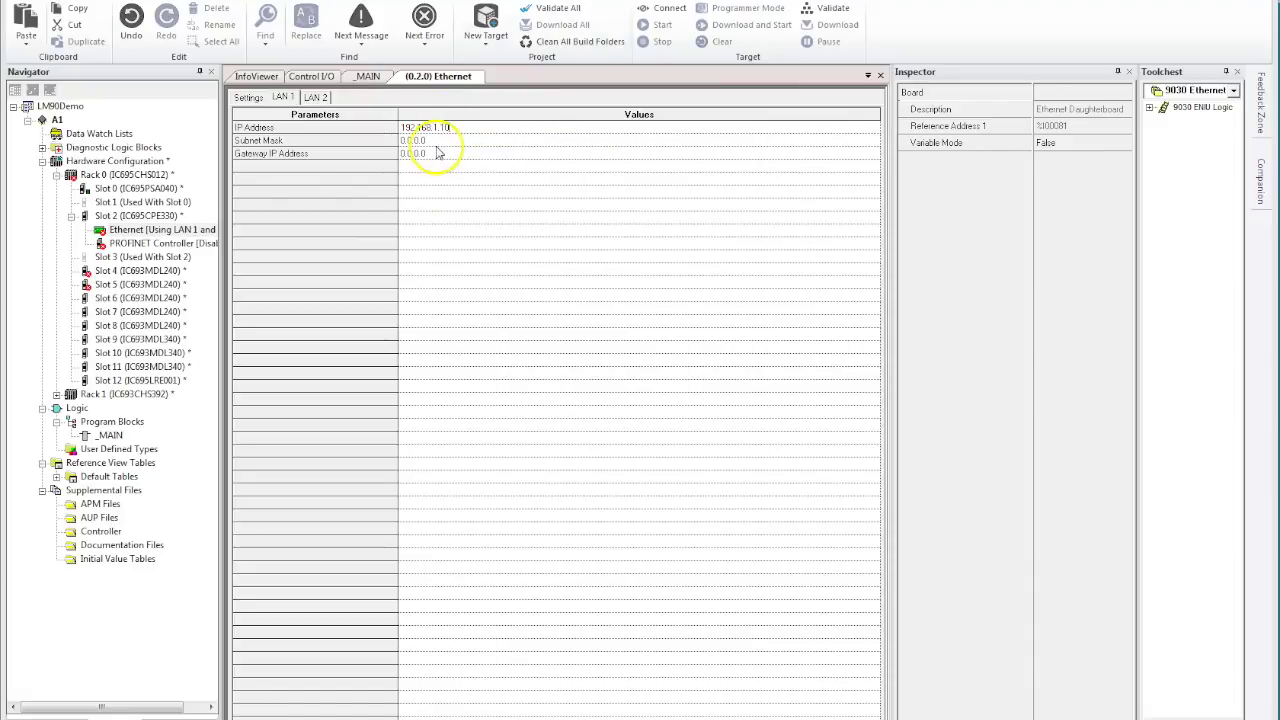
pyautogui.click(440, 139)
pyautogui.write('255.')
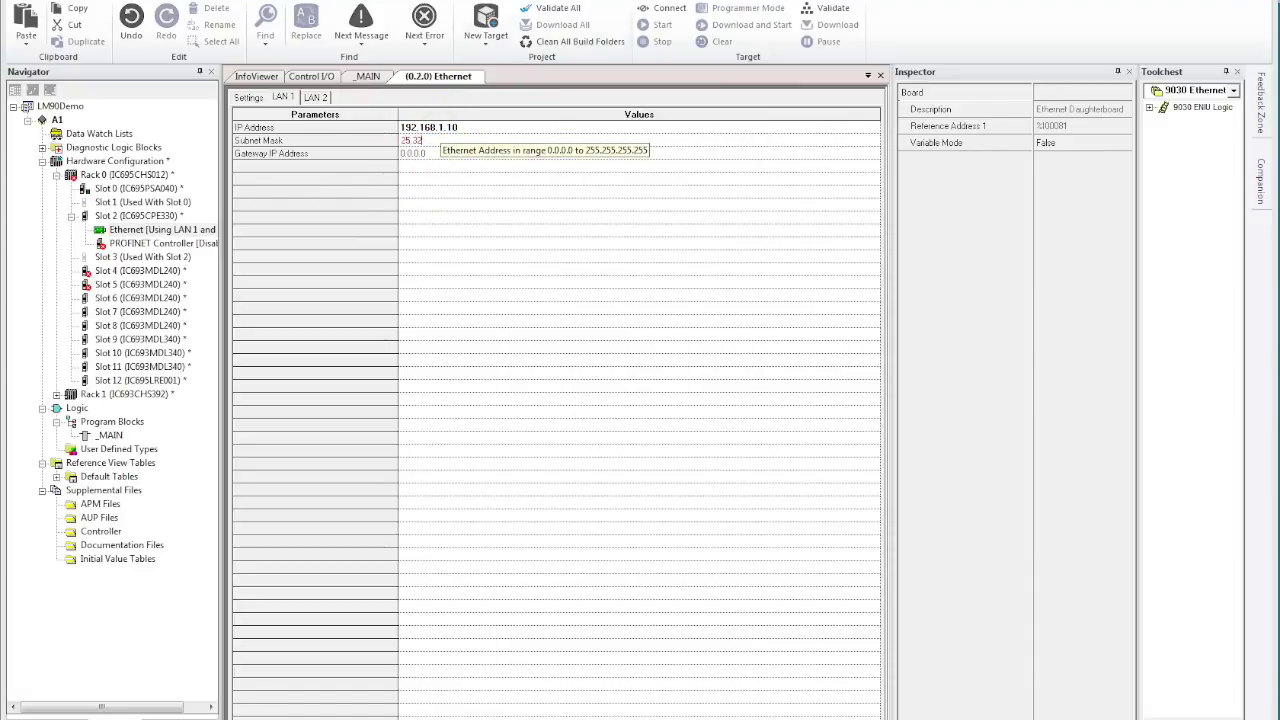
pyautogui.write('2')
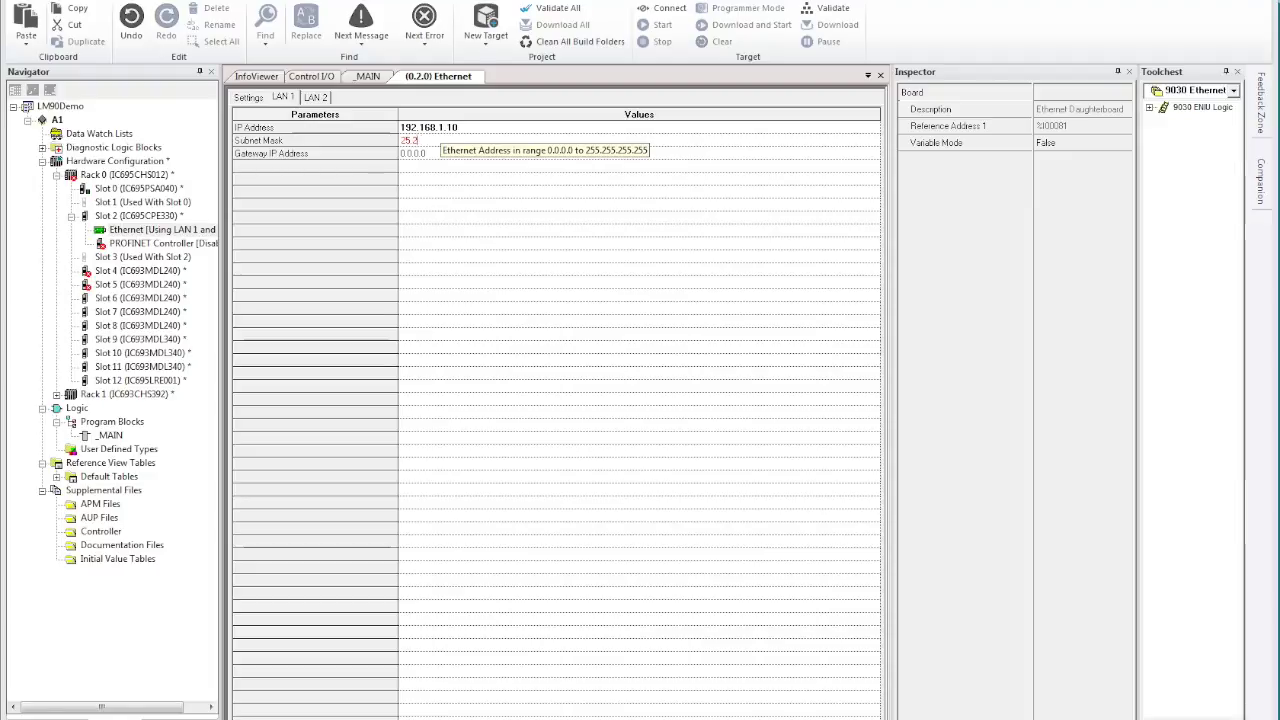
pyautogui.write('55.255.0')
pyautogui.press('Return')
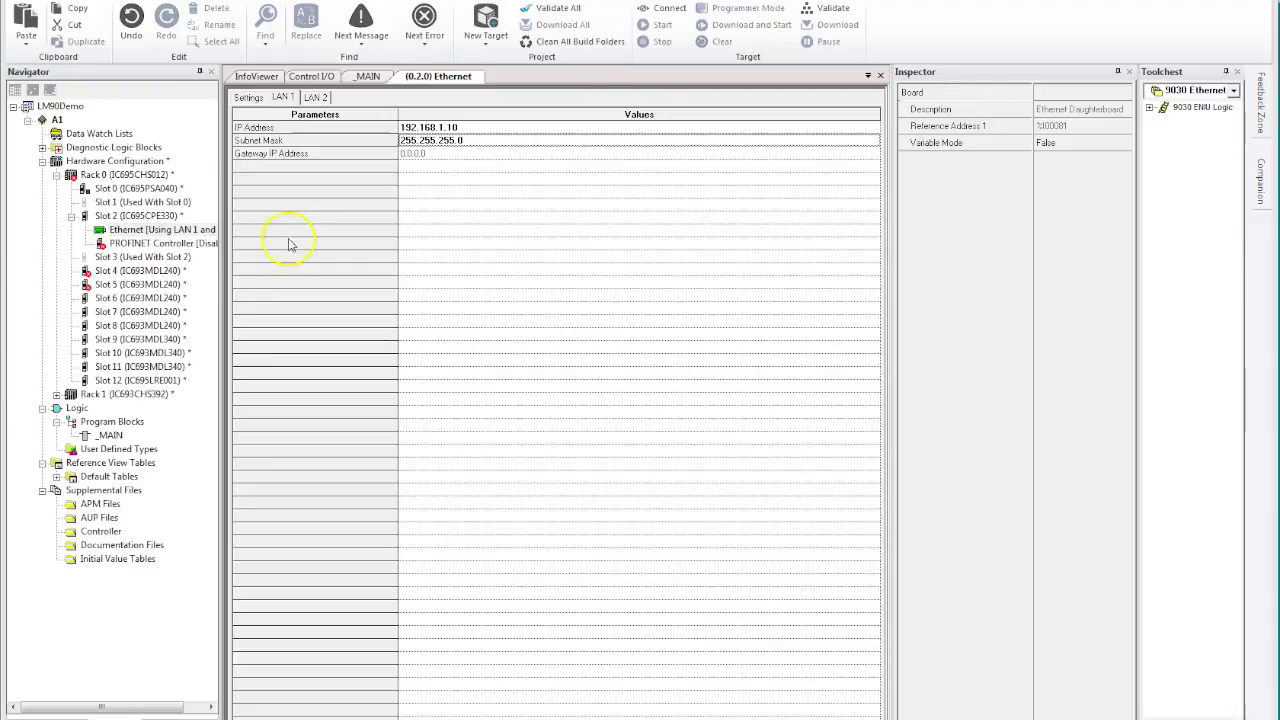
pyautogui.click(108, 243)
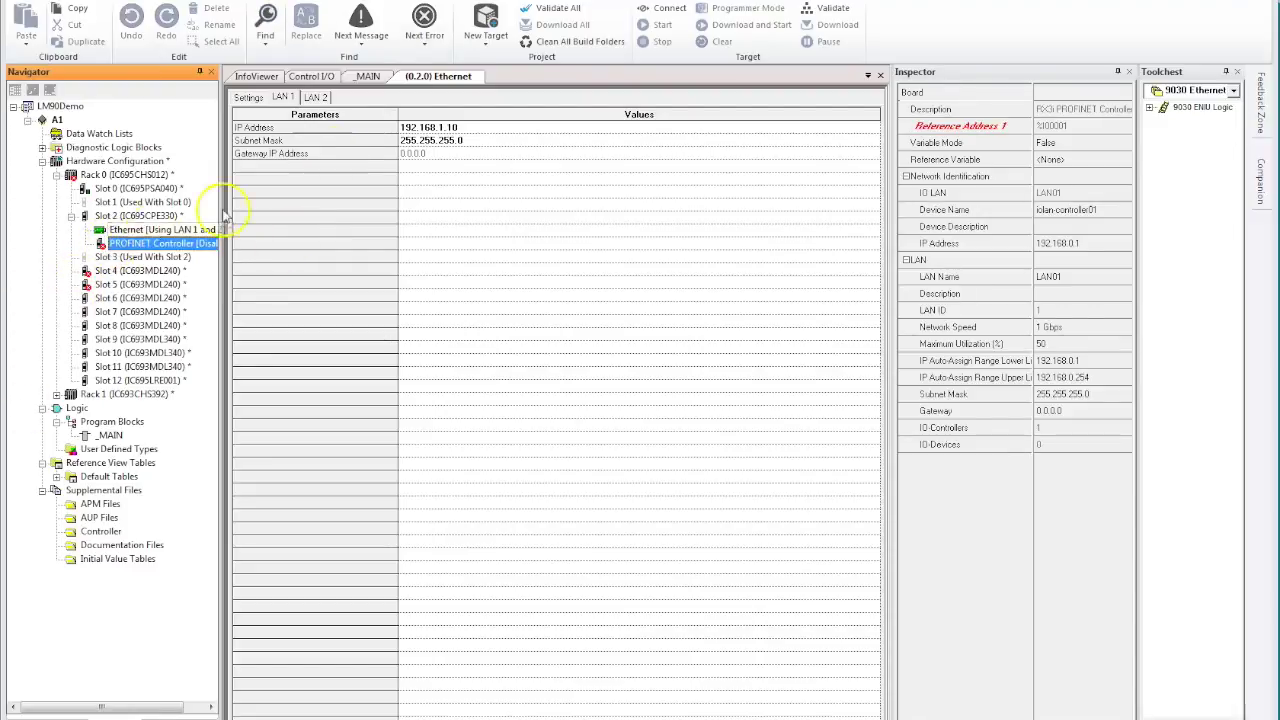
# Step: Set the Slot 2 PROFINET Controller's Status Address to %I00505 on the Settings tab
pyautogui.click(153, 243)
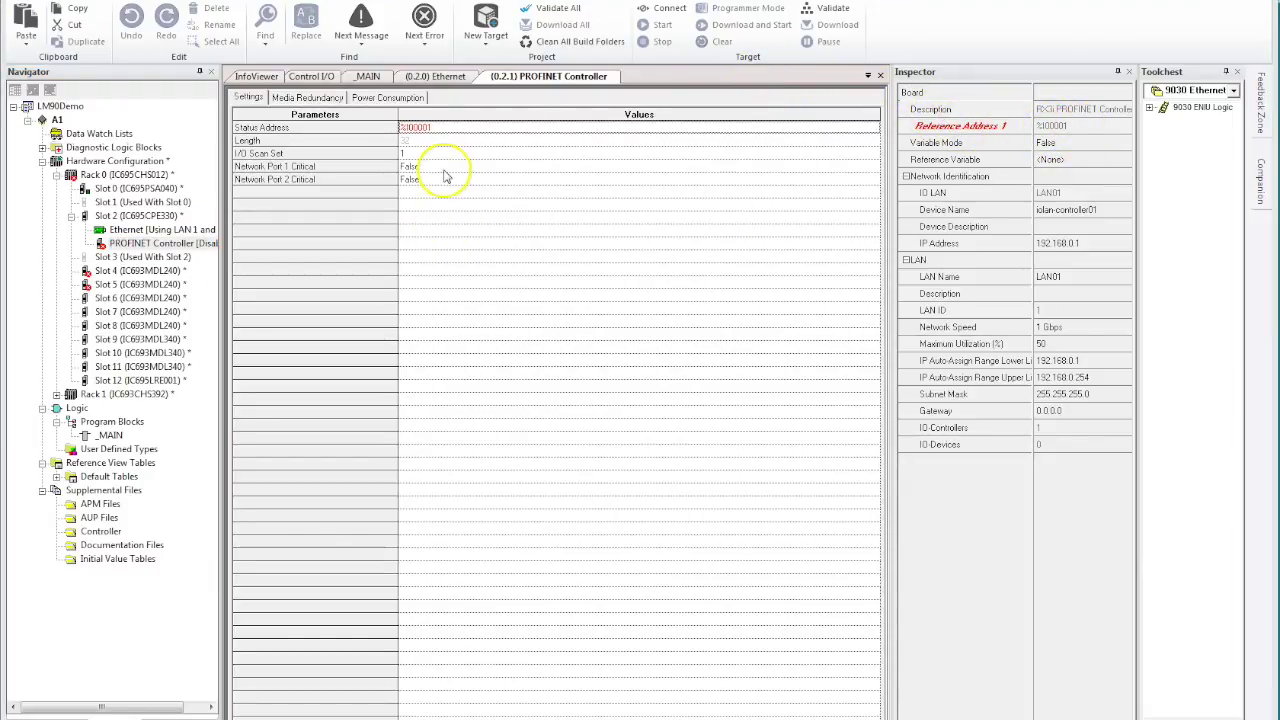
pyautogui.click(424, 130)
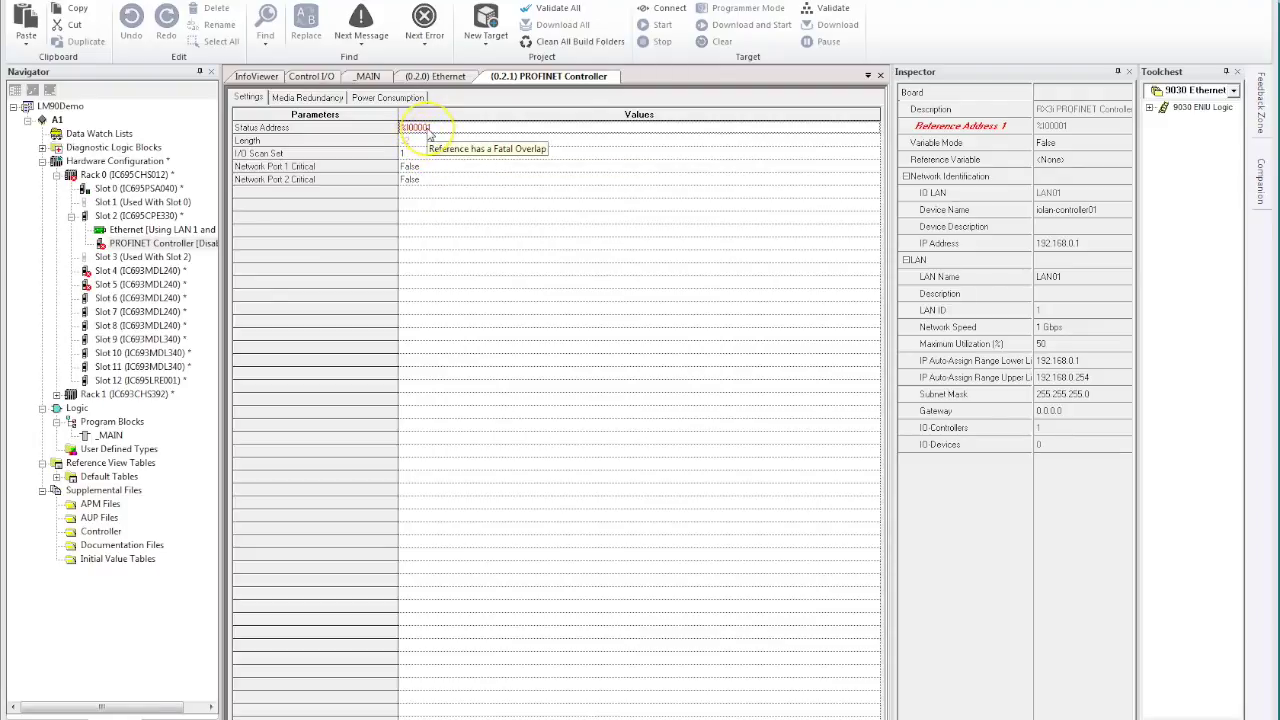
pyautogui.click(435, 129)
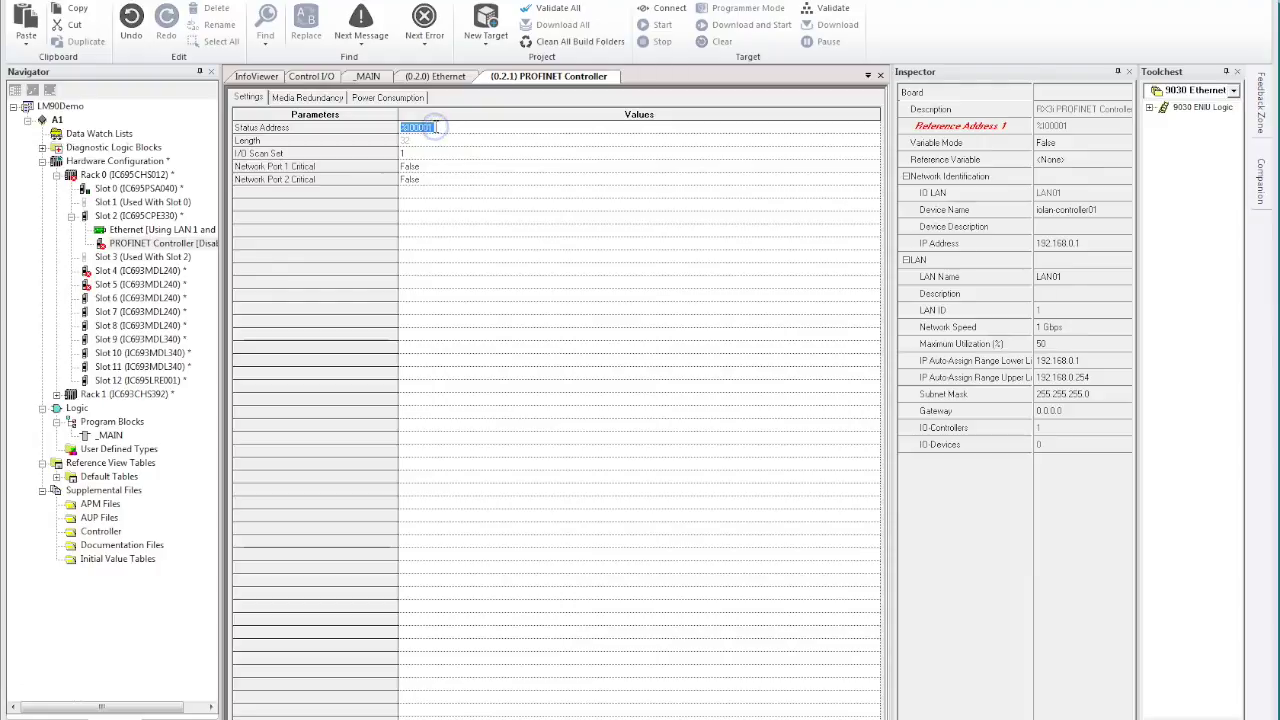
pyautogui.press('BackSpace')
pyautogui.press('BackSpace')
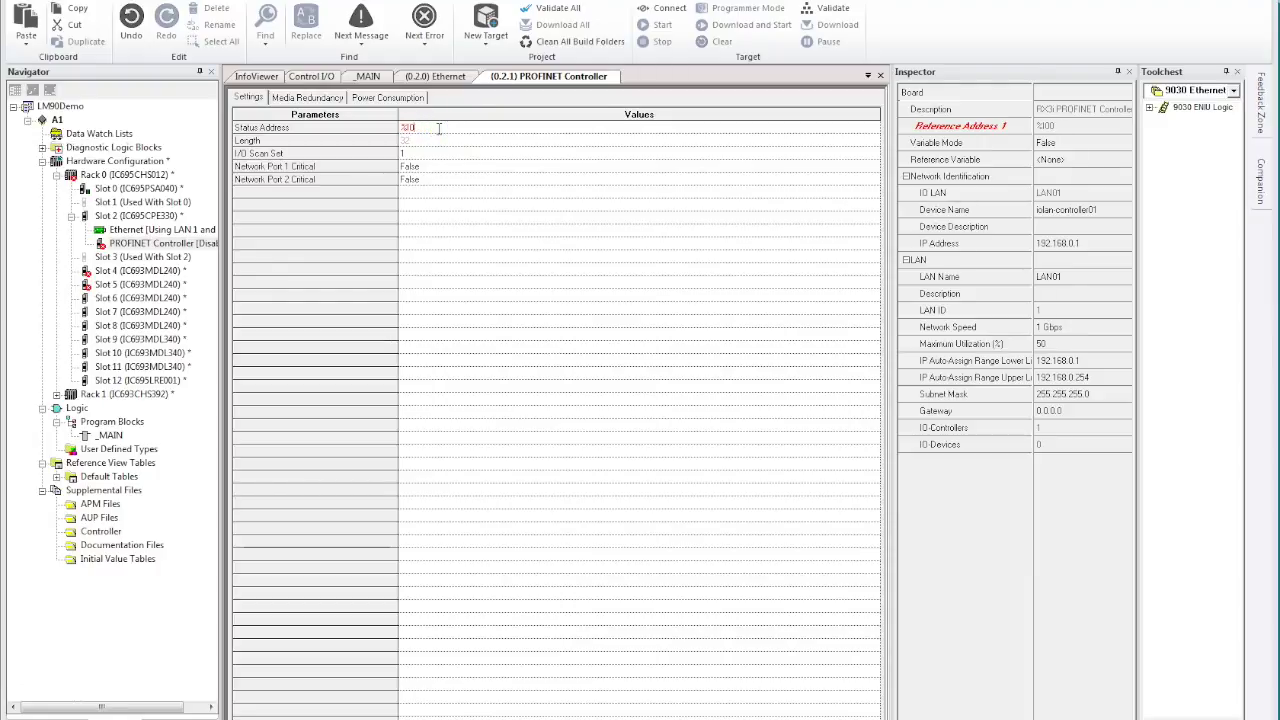
pyautogui.write('505')
pyautogui.press('Return')
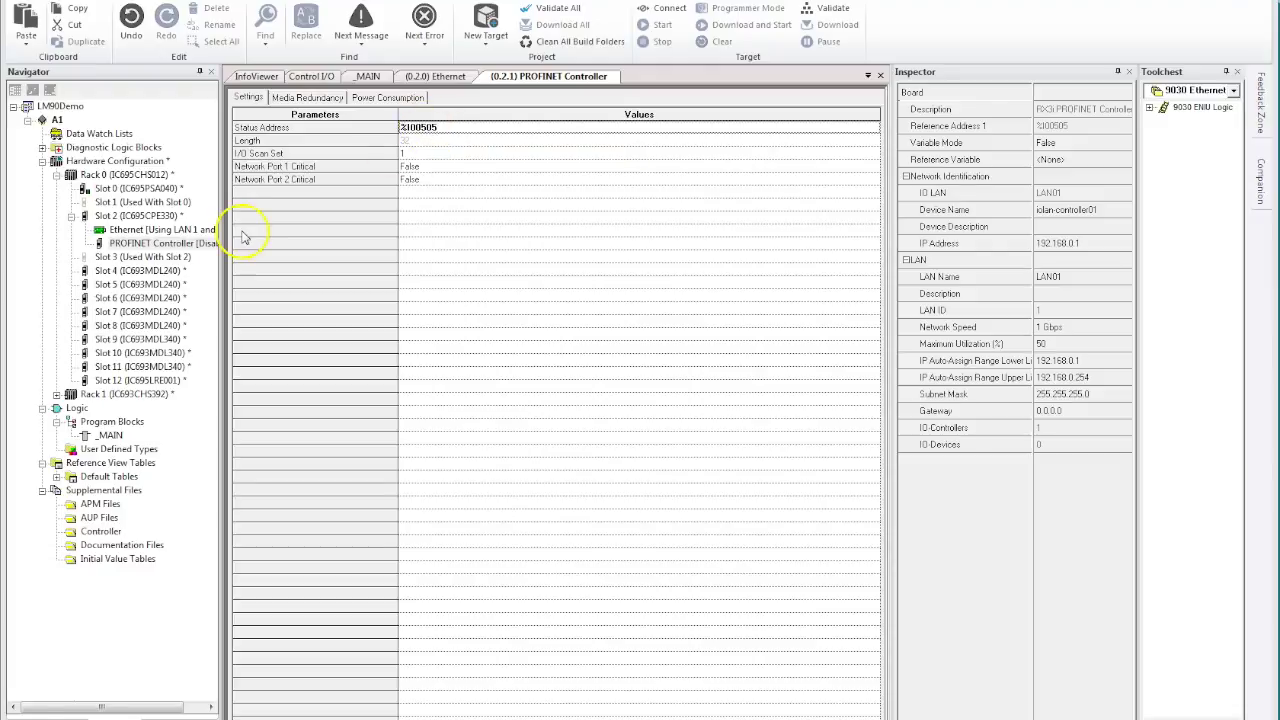
# Step: Select Slot 4 in the hardware tree to inspect its input module
pyautogui.click(148, 244)
pyautogui.click(100, 271)
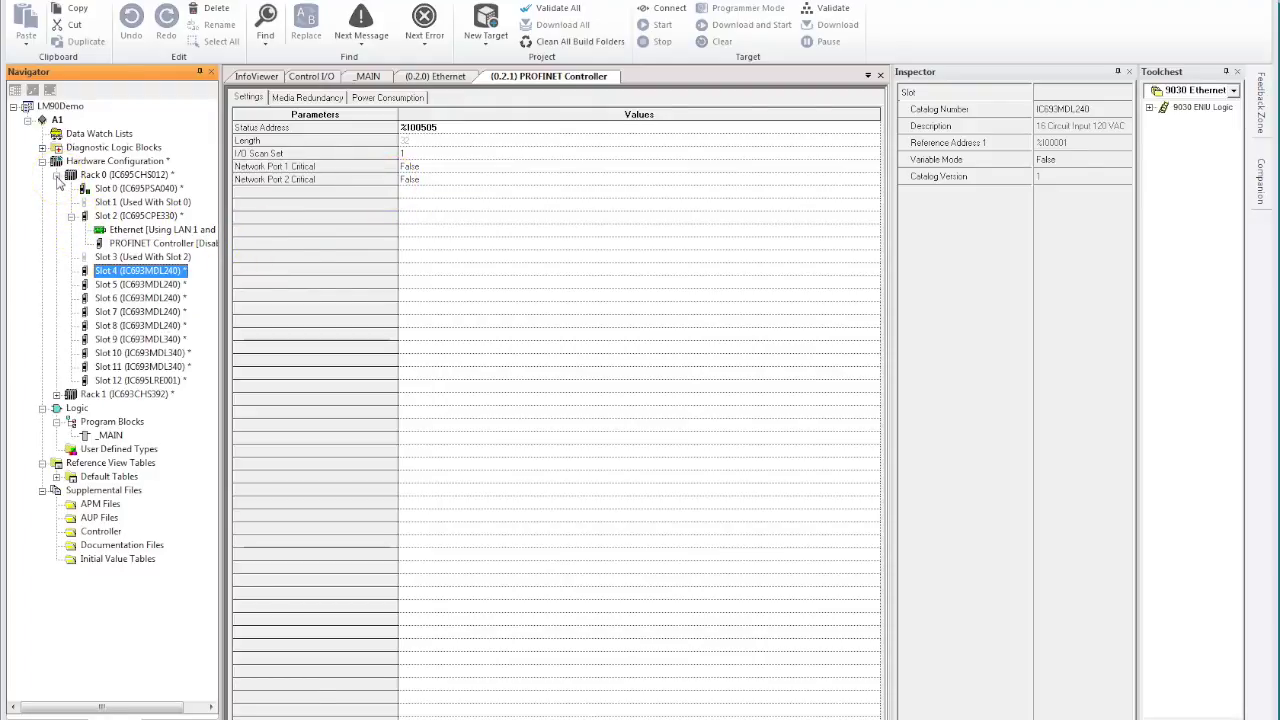
pyautogui.click(133, 272)
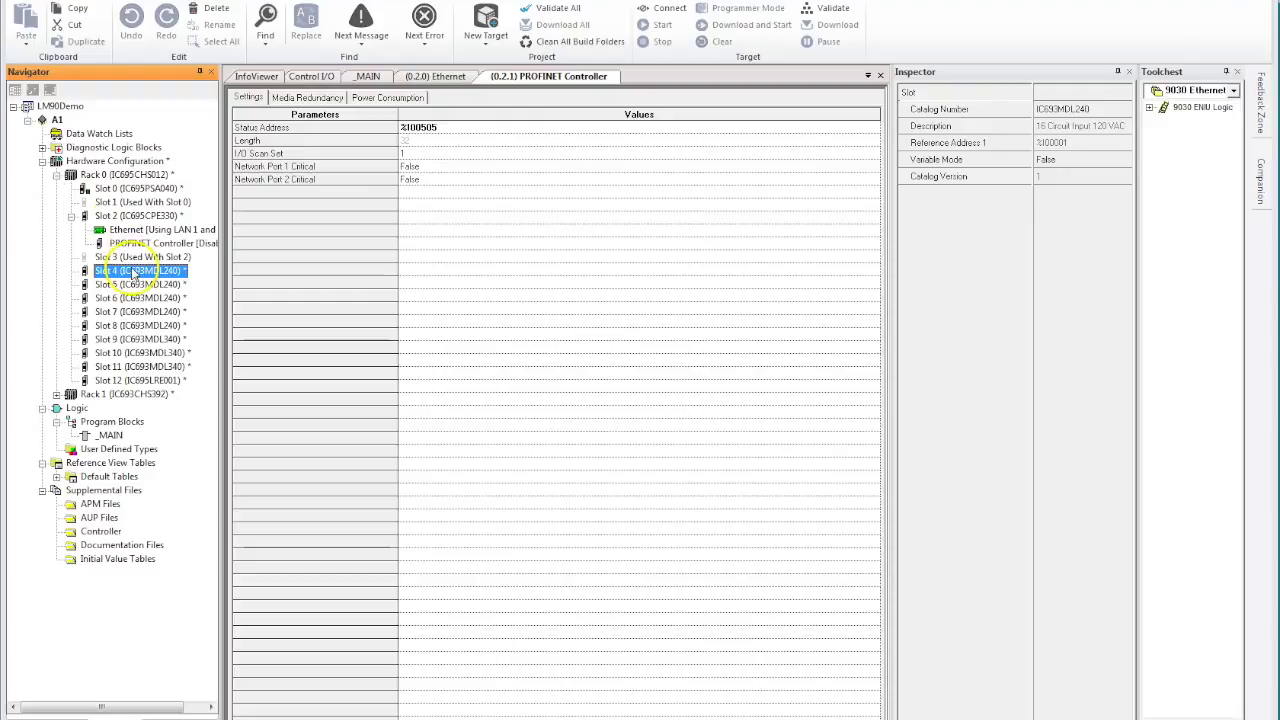